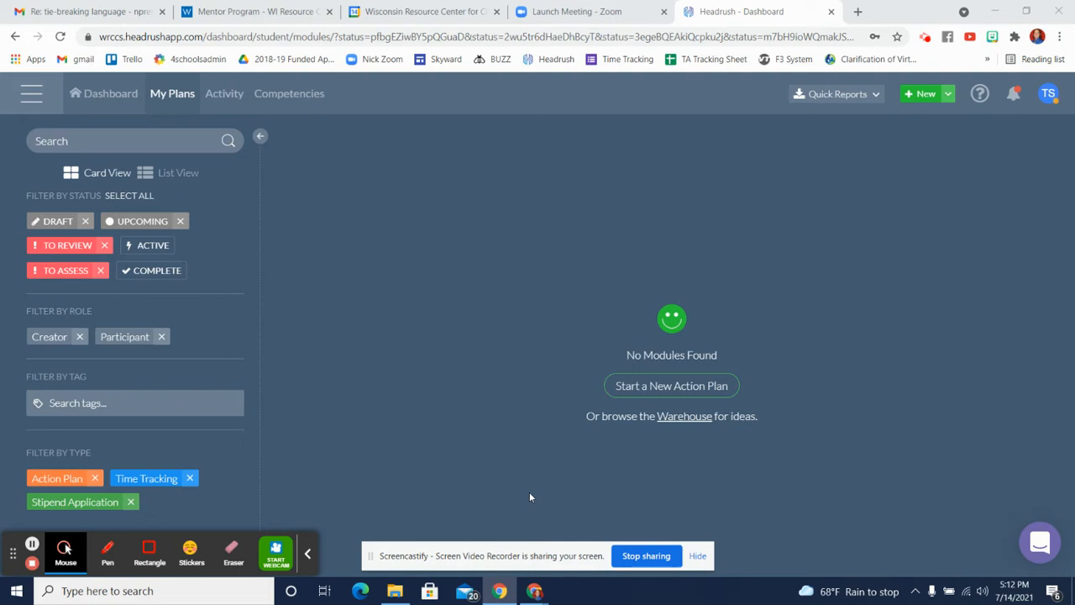
Visit the dashboard, return to My Plans and remove the Active status filter
click(116, 95)
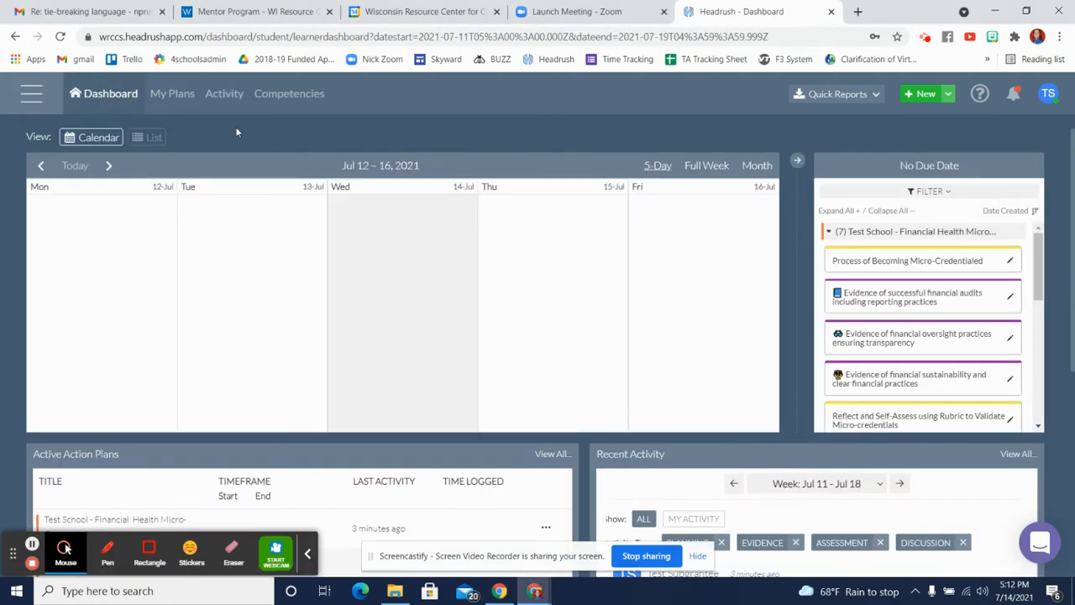
click(171, 98)
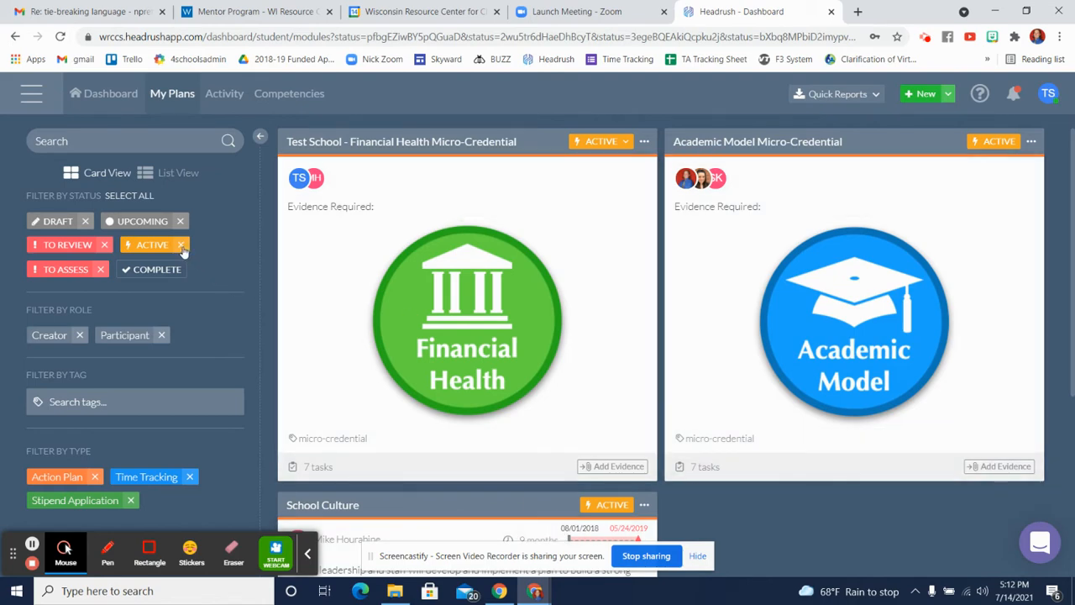
click(180, 245)
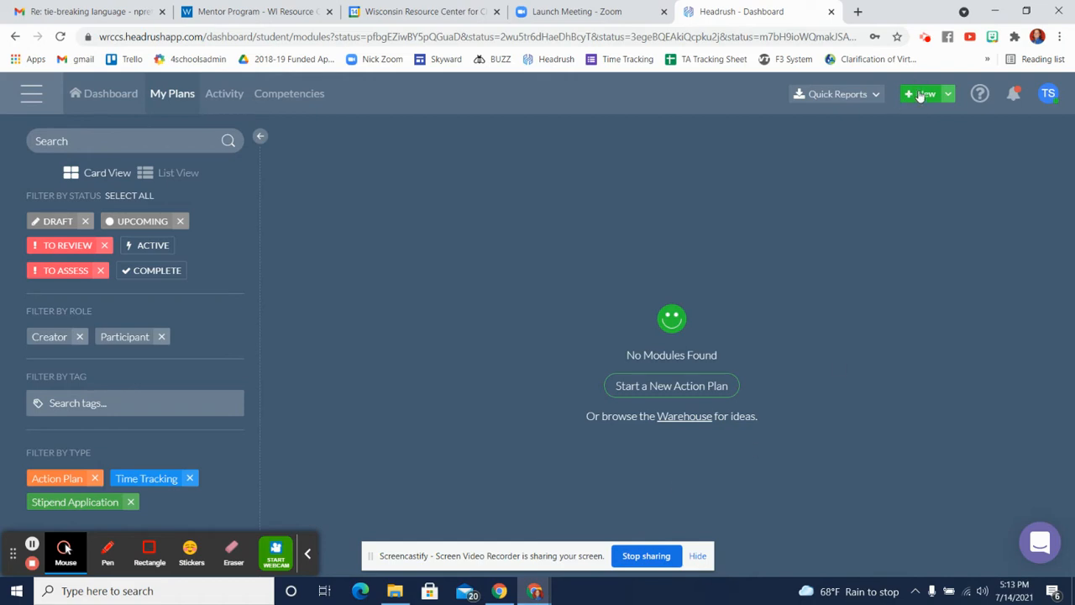
Start a new action plan of the Action Plan type
click(949, 94)
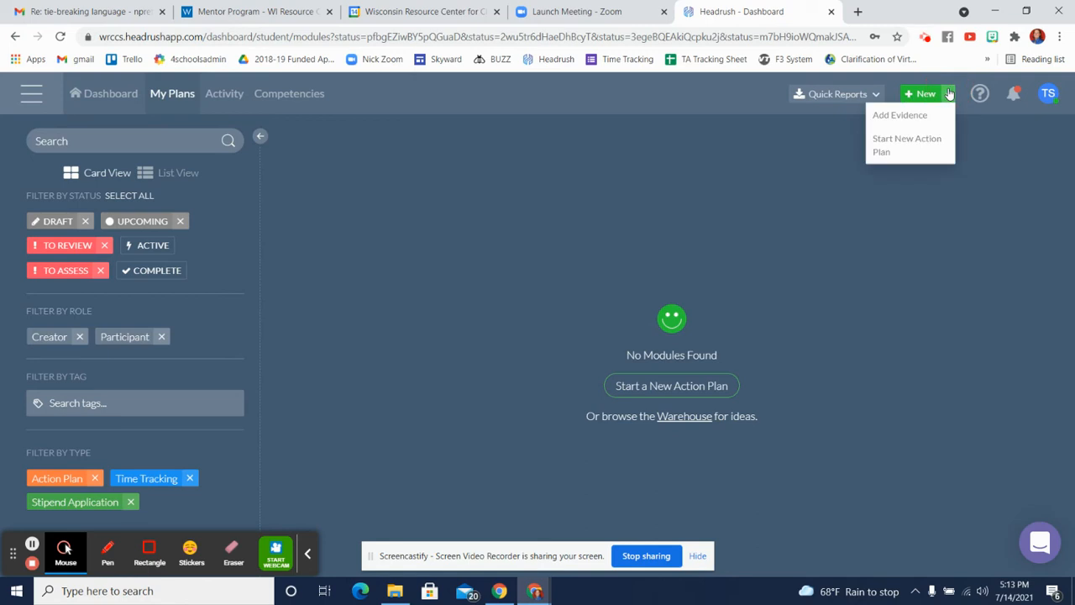
click(901, 139)
mouse_move(649, 264)
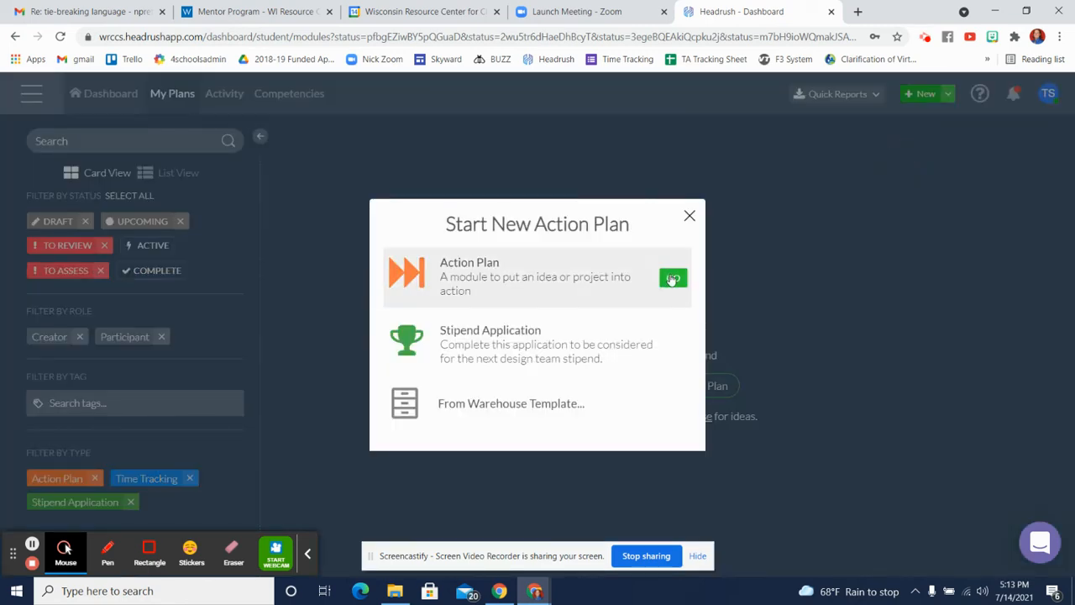
click(672, 278)
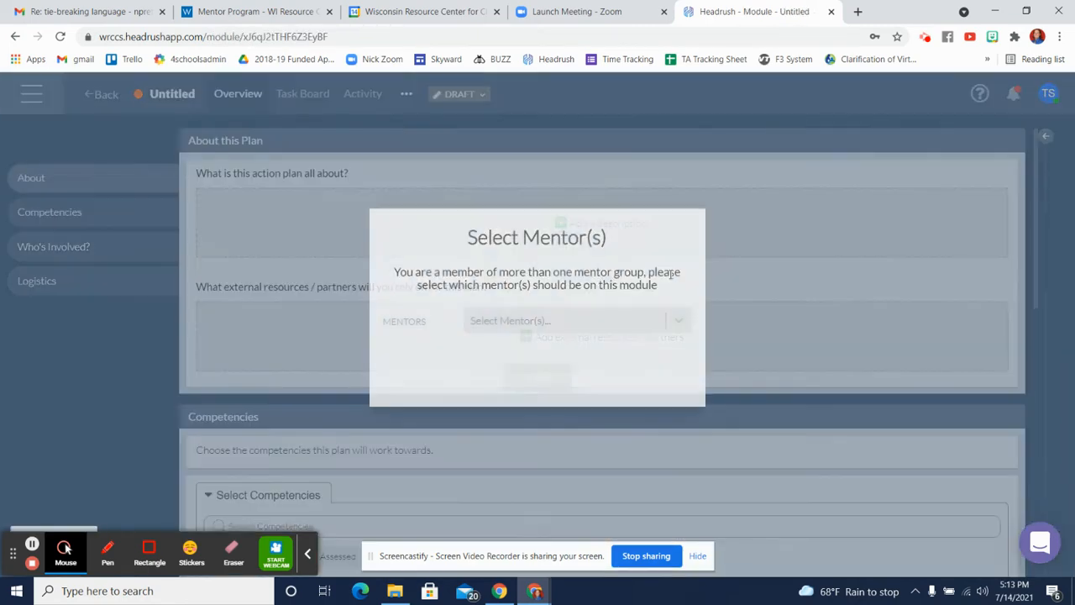
Assign the second mentor in the list to the new plan and save the selection
click(676, 318)
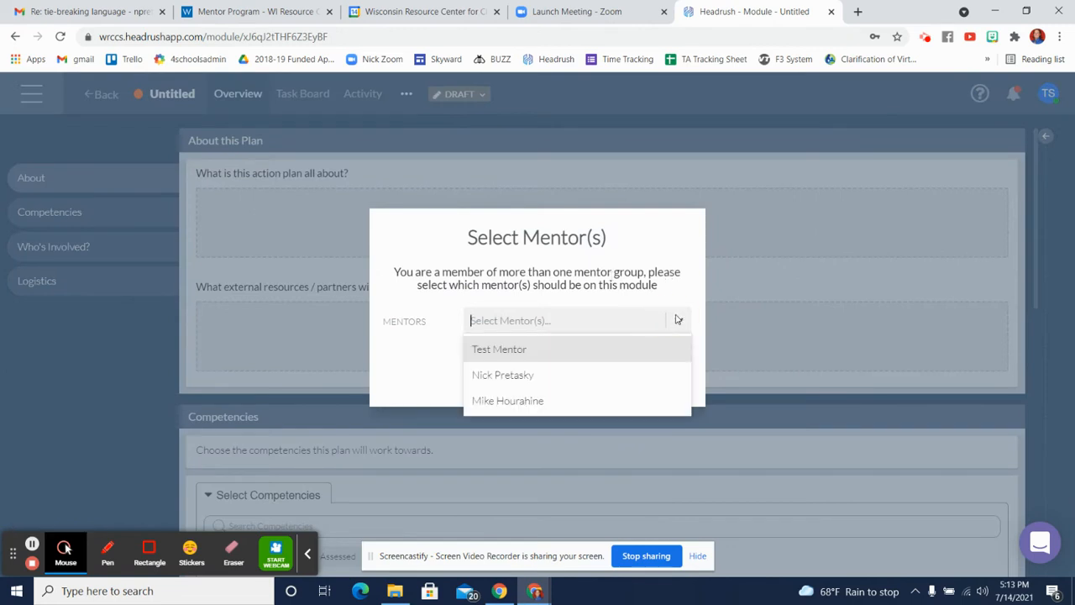
click(632, 375)
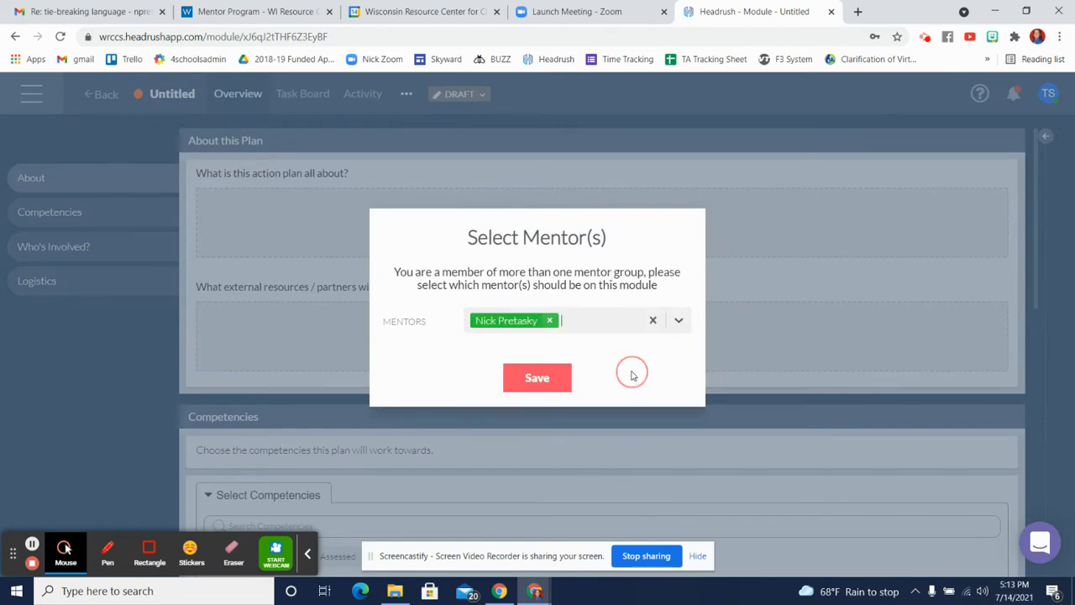
click(550, 385)
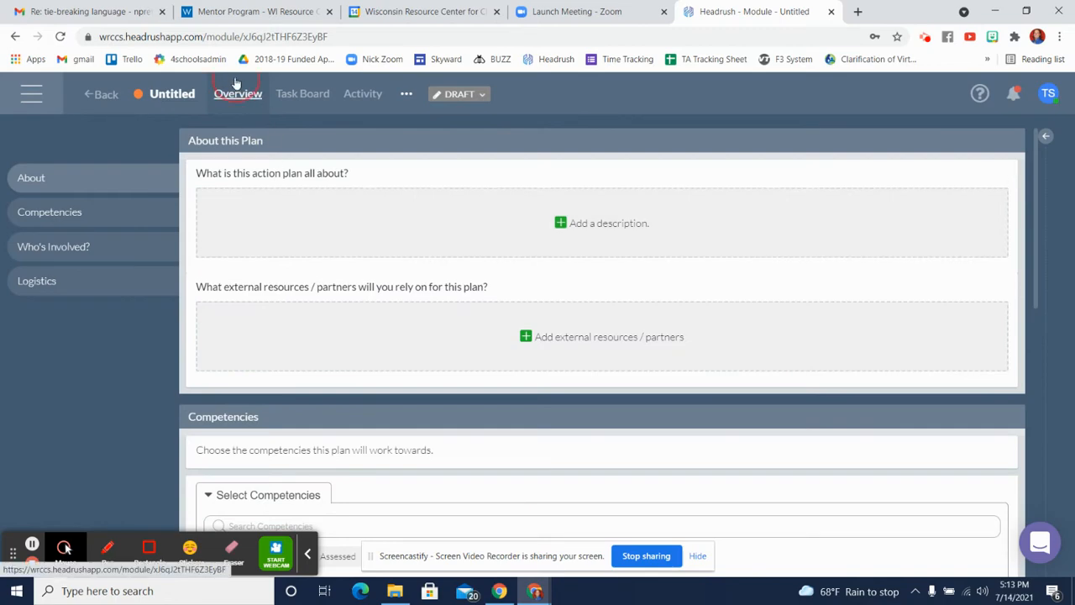
Rename the untitled plan as "Governance Board Meetings 20-21"
click(178, 95)
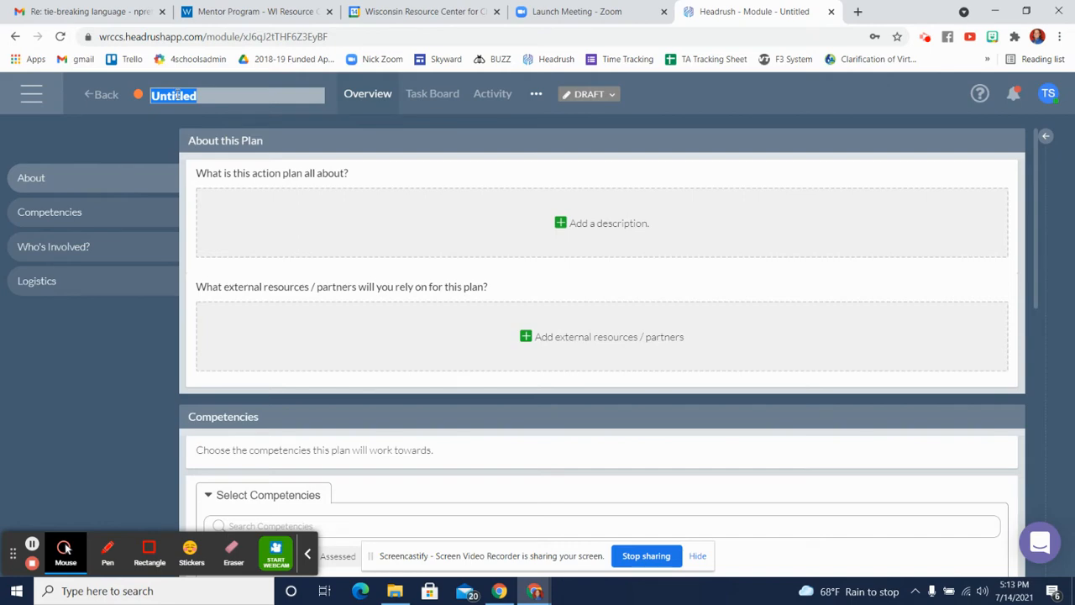
text(Gover)
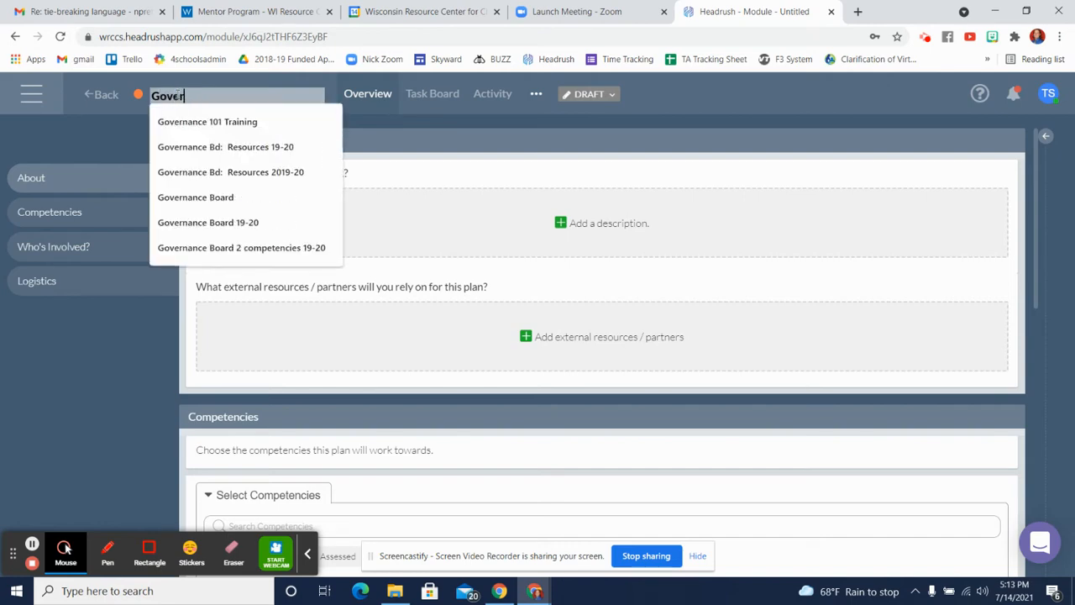
text(nance Board Meetings)
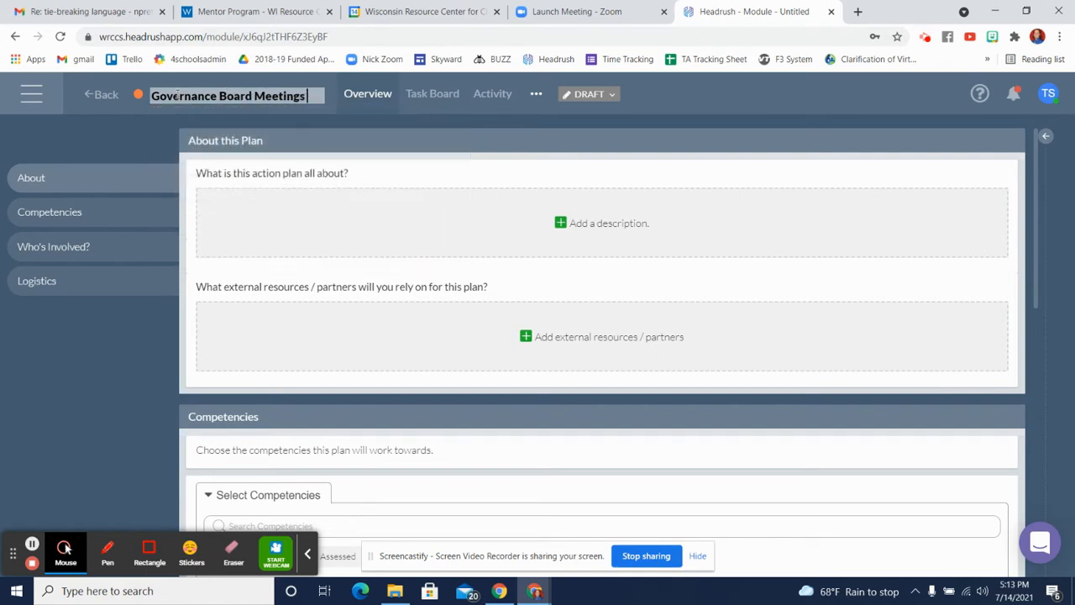
text( 20-21)
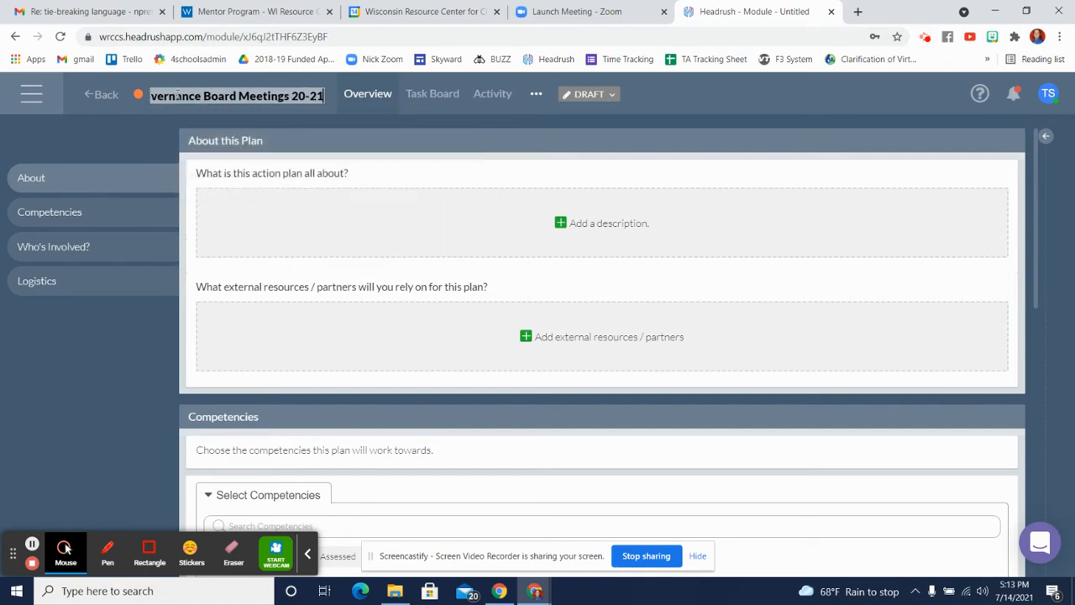
Describe what the action plan is about as "We will be trained on running more effective board meetings."
click(317, 215)
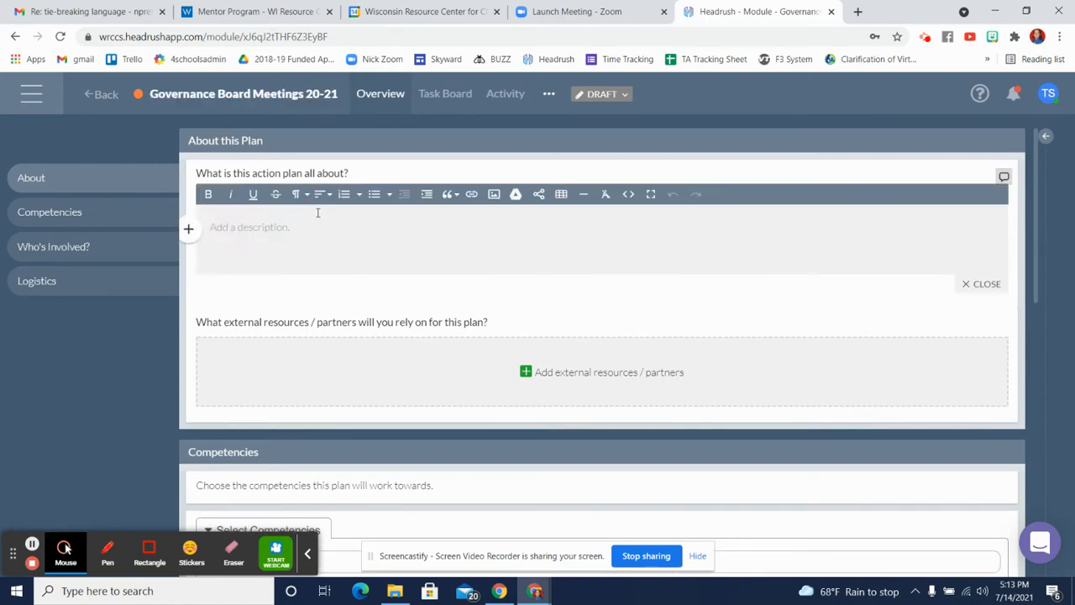
text(We will be t)
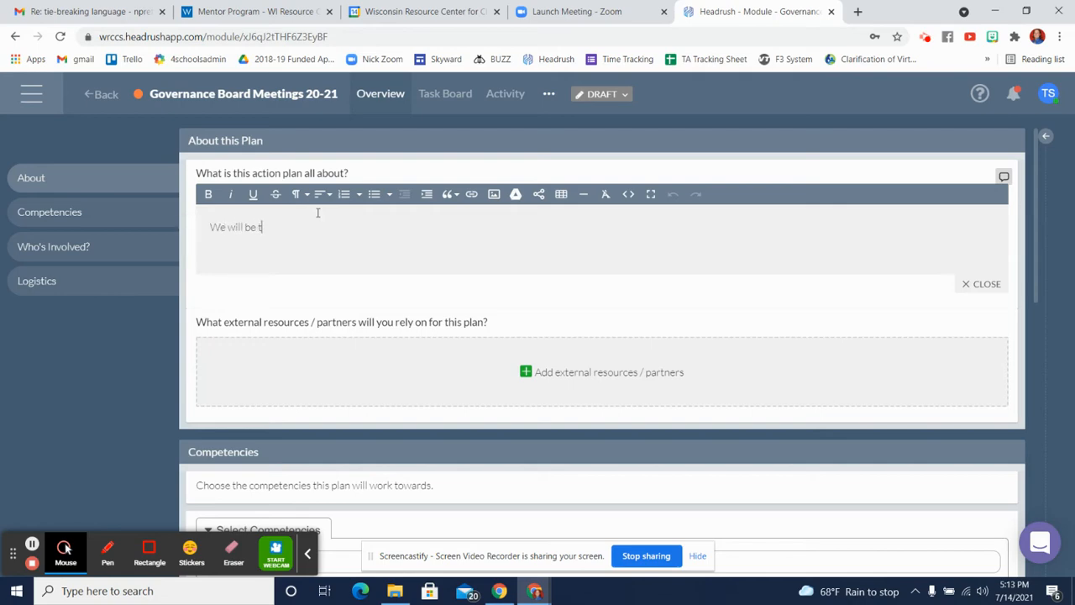
key(BackSpace)
text(trained on running more effective board meet)
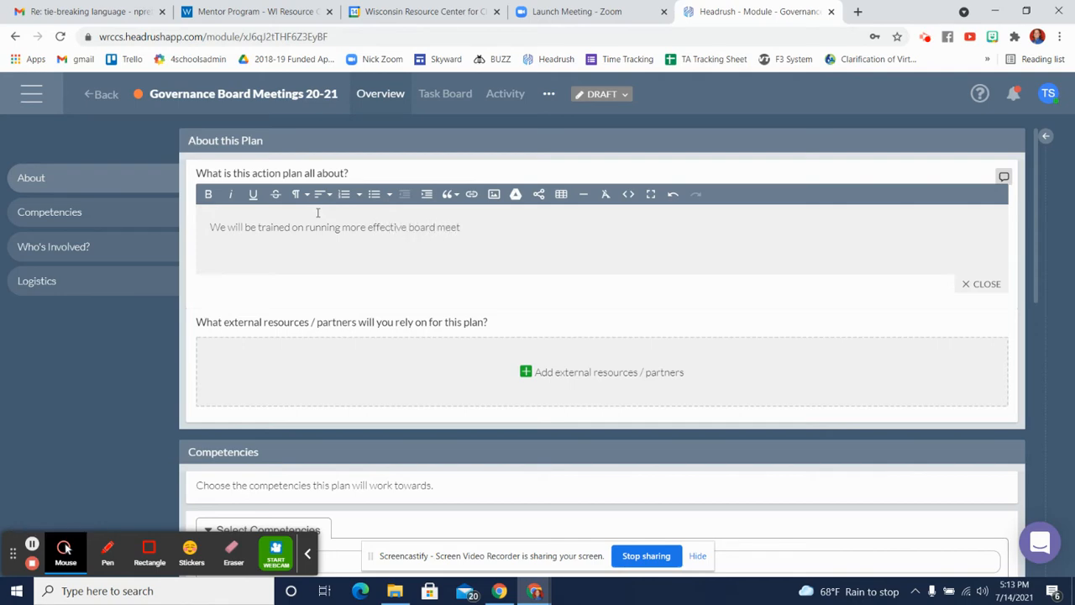
text(ings.)
Enter "WRCCS" and, on a second line, "Book: Better Board Meetings" as the plan's external resources and partners
click(318, 377)
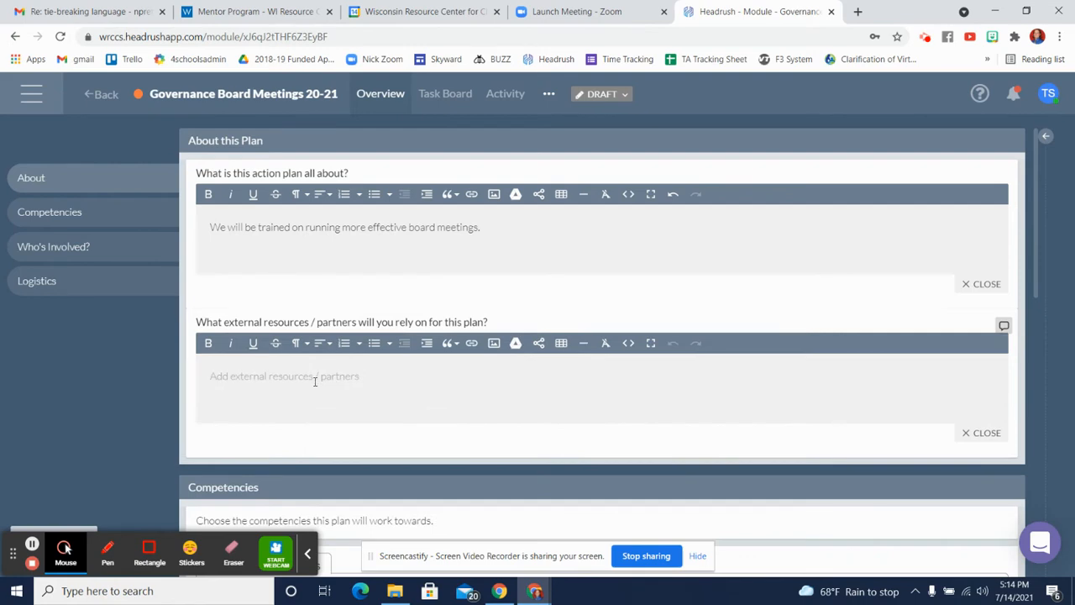
text(WRCCS )
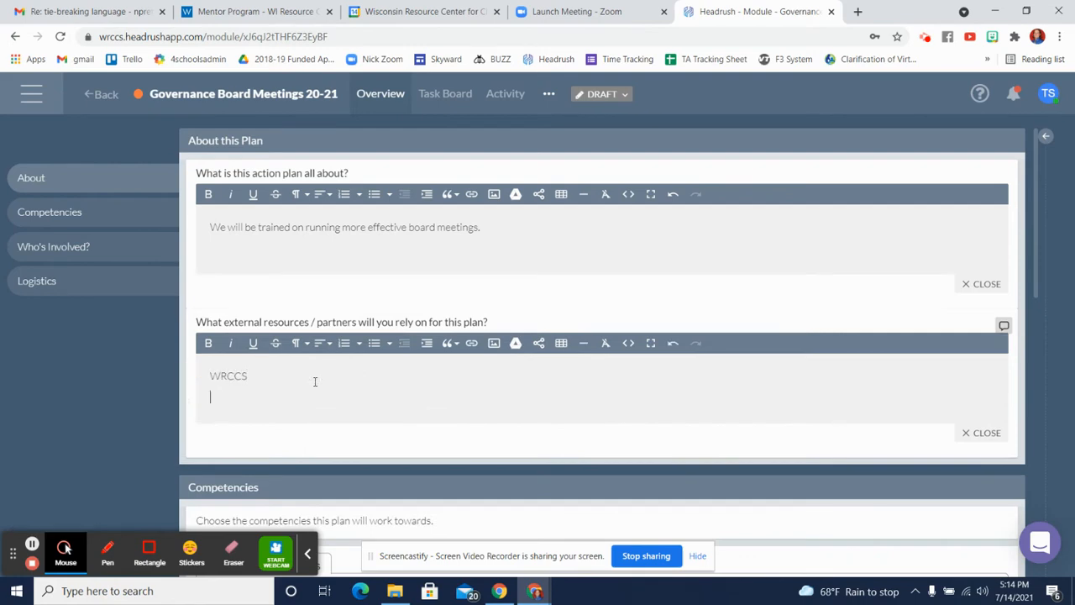
text(Book: Better Board Meetings)
Set the assessed status filter for the plan's competencies to All
scroll(315, 381, down, 1)
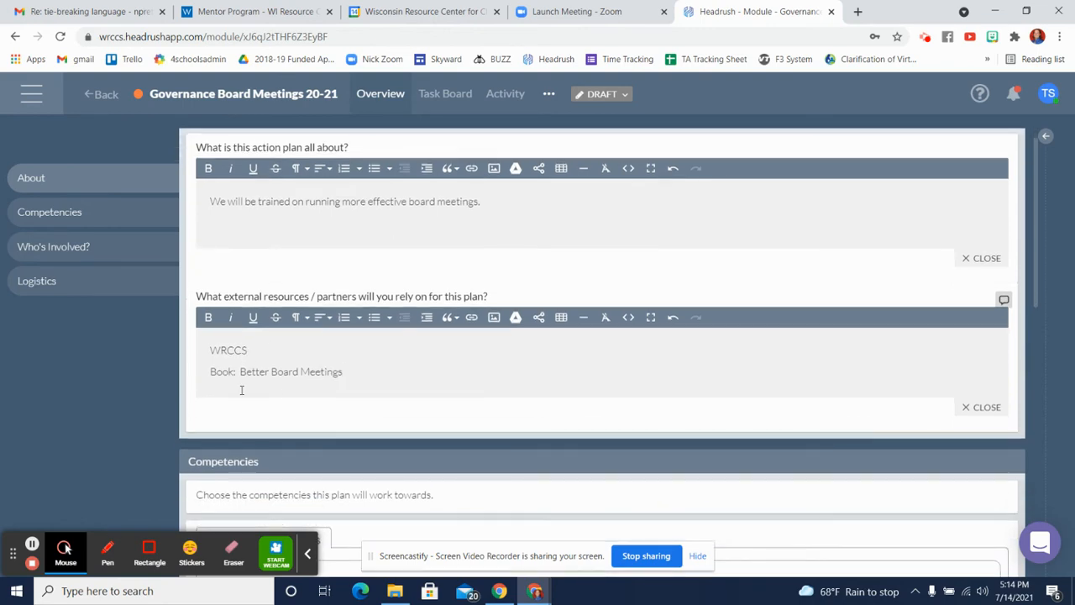
scroll(288, 391, down, 2)
scroll(288, 396, down, 3)
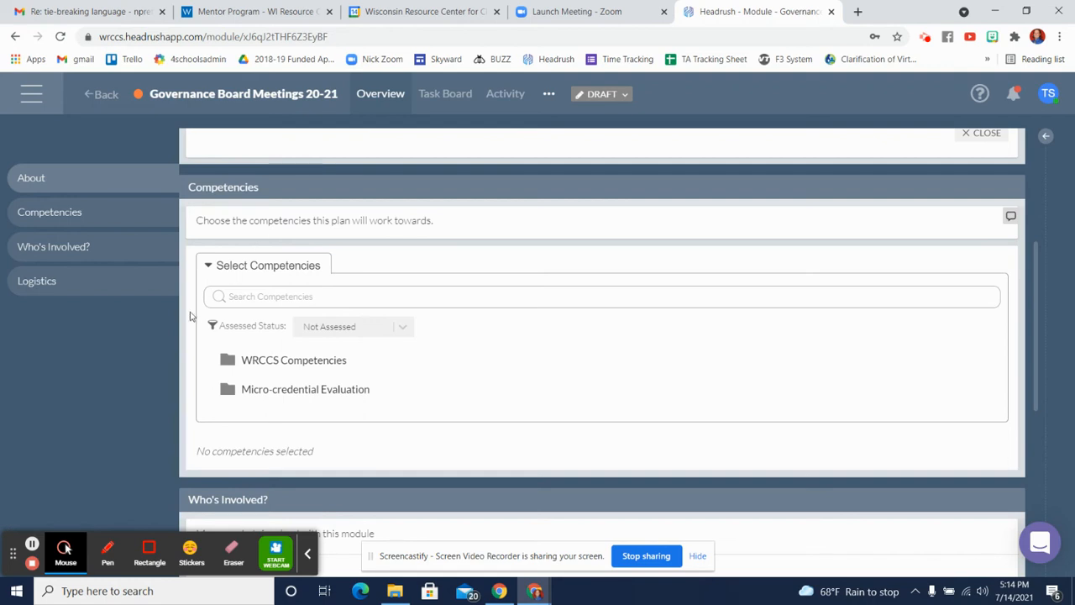
click(402, 327)
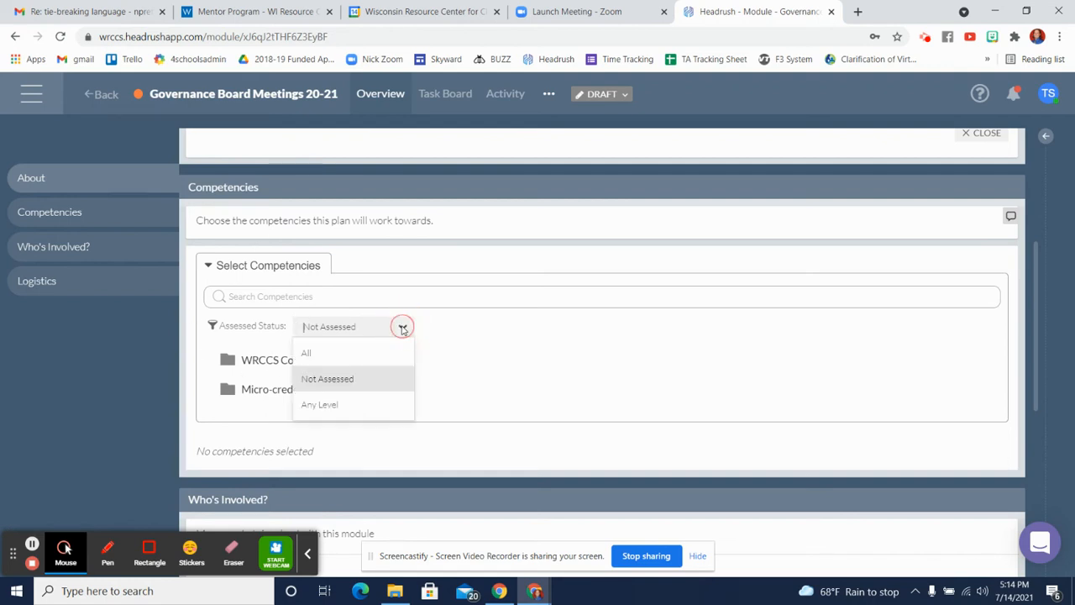
click(348, 351)
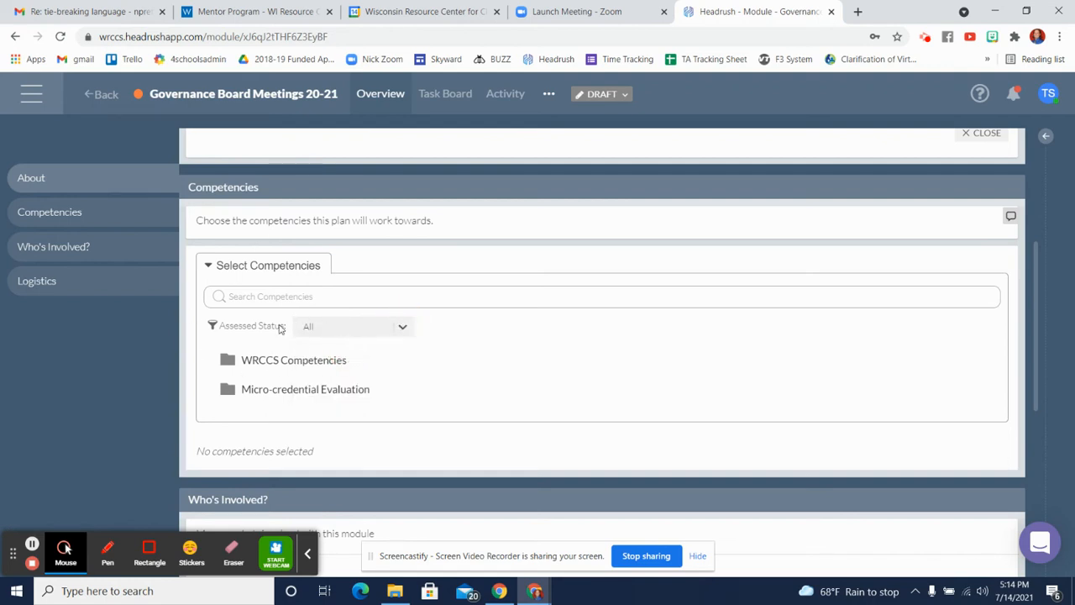
Add Gov.Prac.4 and Gov.Prac.3 from WRCCS Competencies > Governance Board > Governing Practice, and return to the top-level competency folders
click(273, 361)
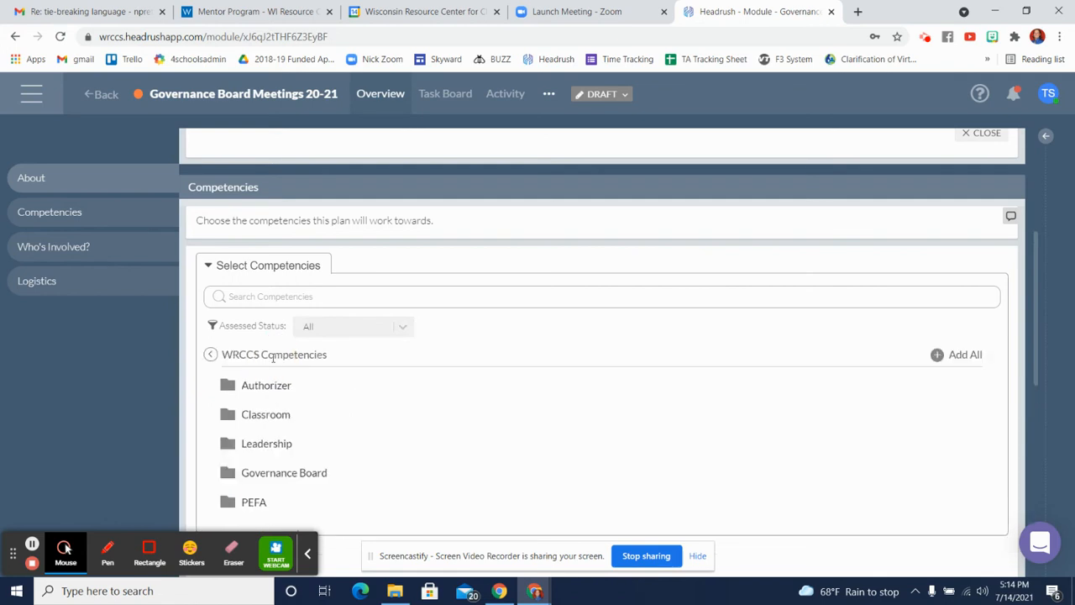
scroll(271, 365, down, 1)
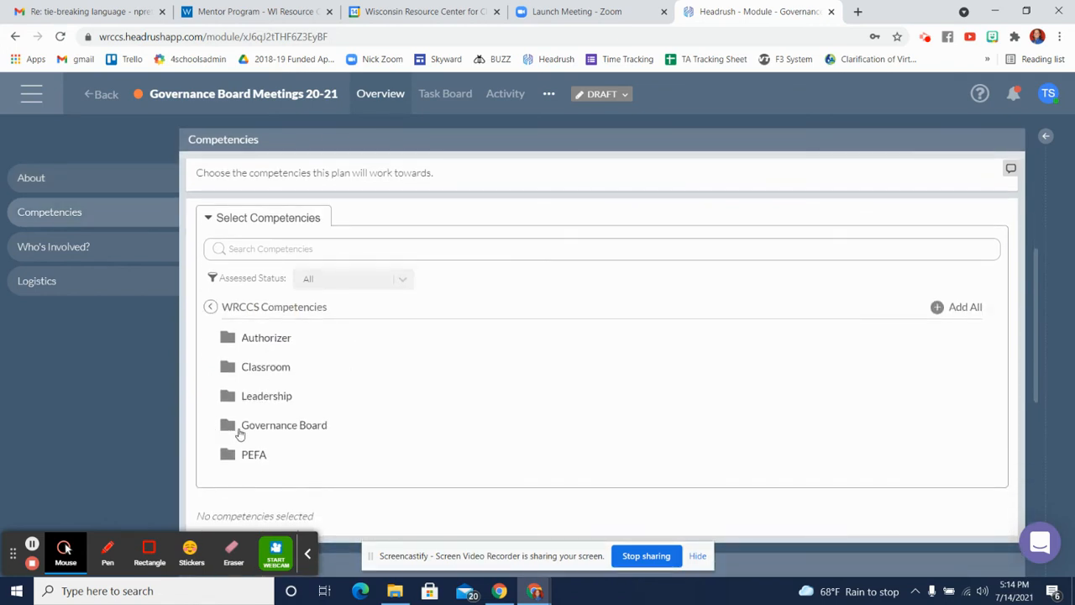
click(310, 427)
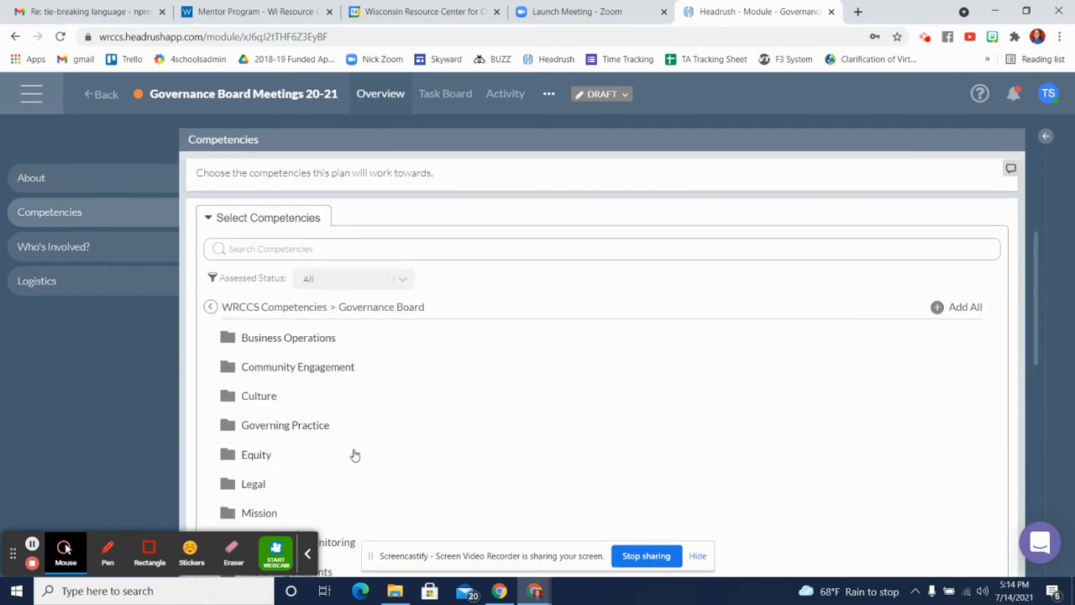
scroll(355, 454, down, 1)
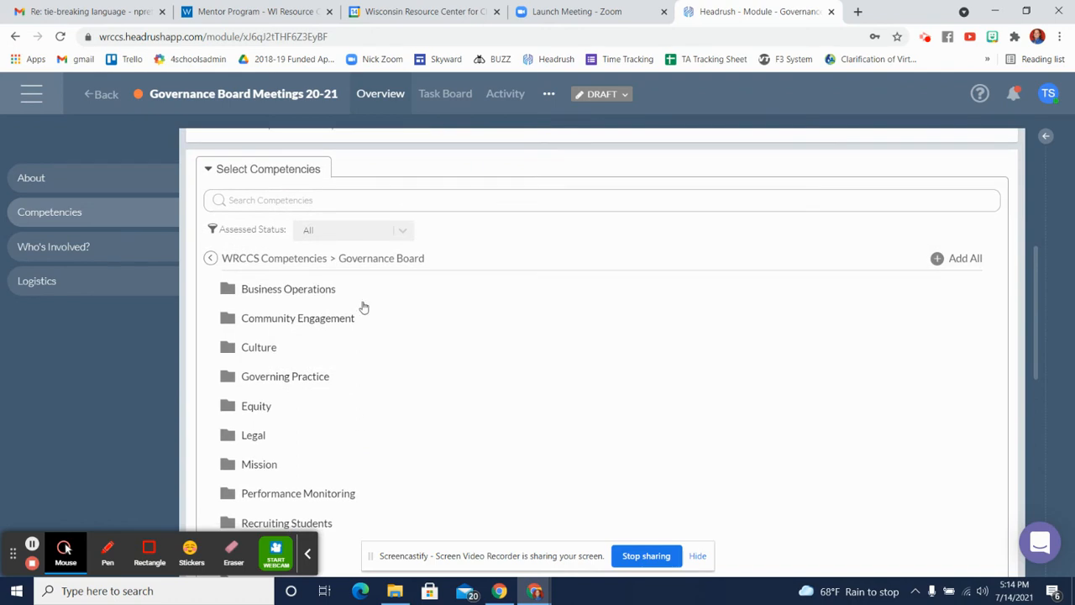
click(250, 387)
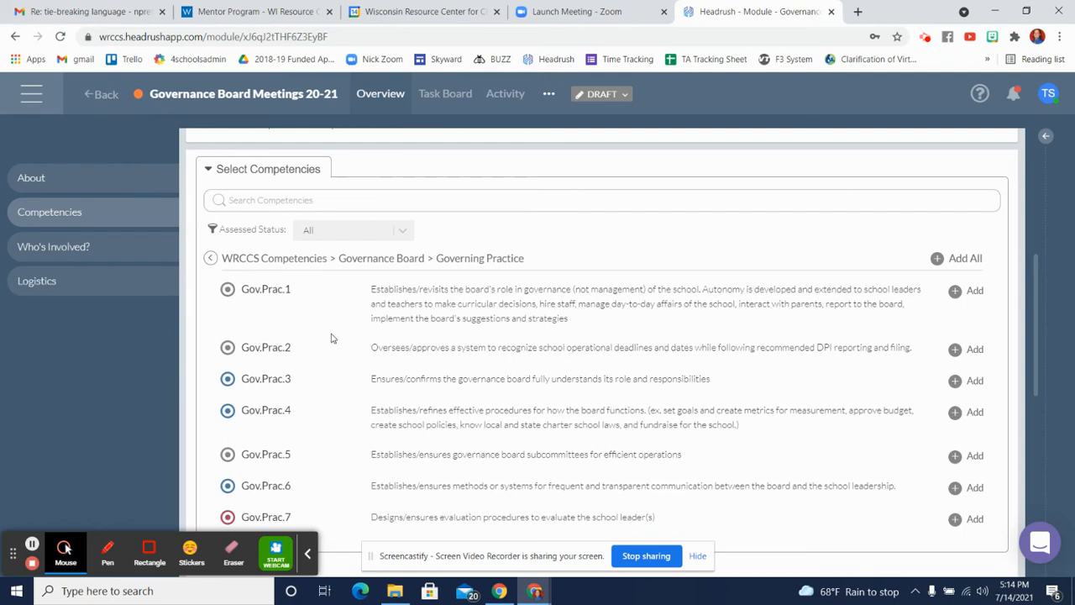
scroll(385, 404, down, 1)
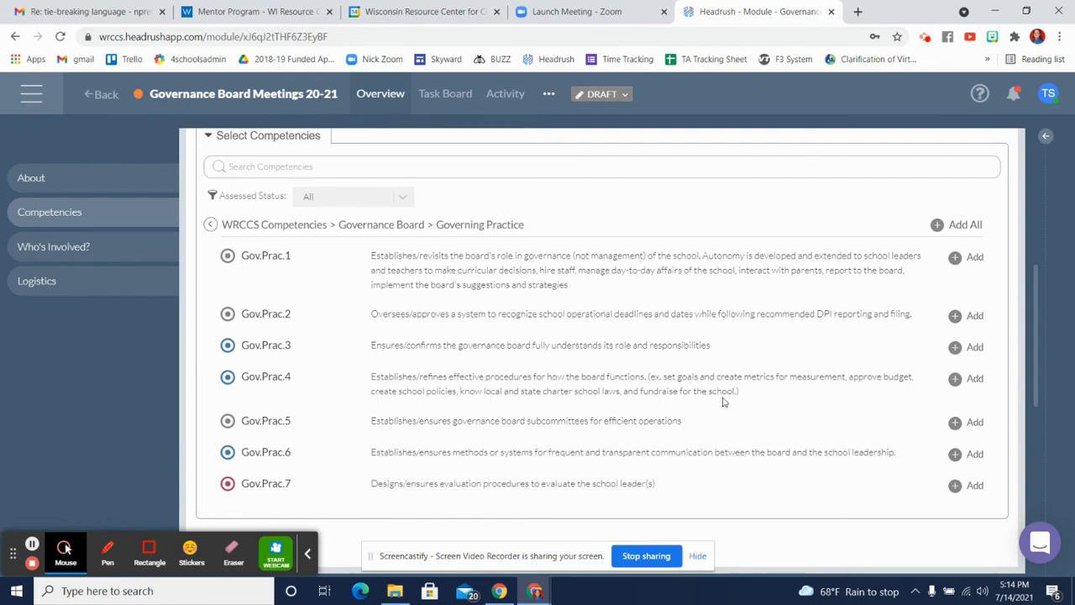
click(953, 380)
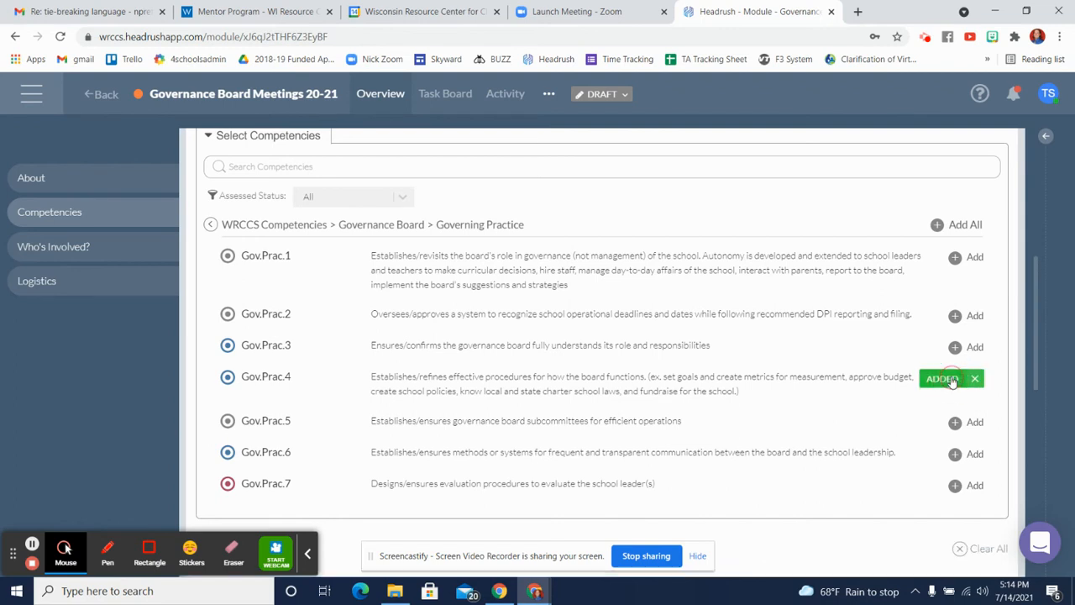
scroll(632, 512, down, 1)
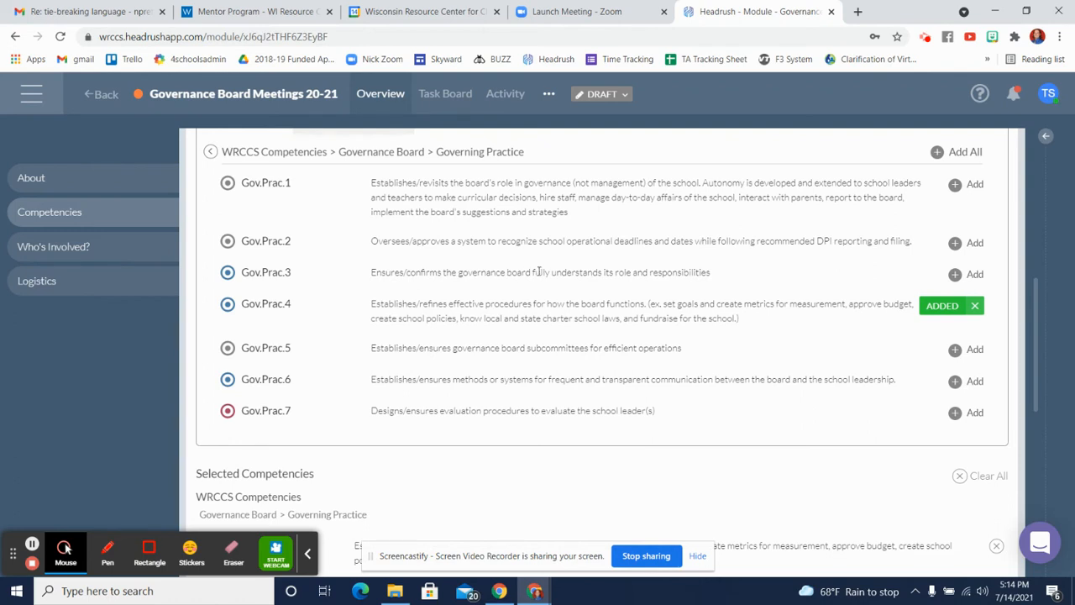
click(959, 277)
click(210, 152)
click(210, 152)
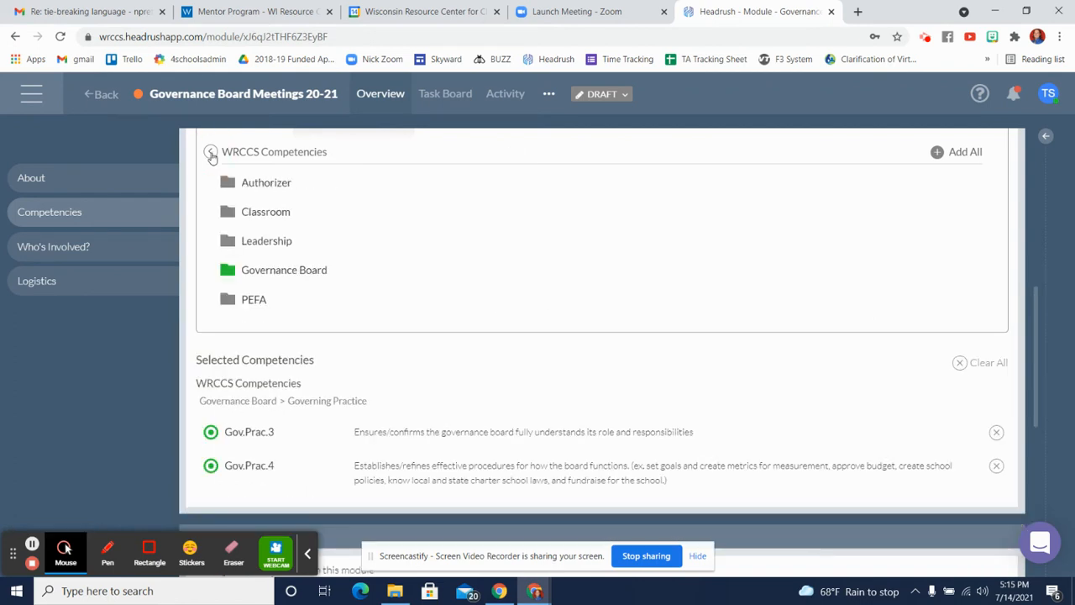
click(210, 152)
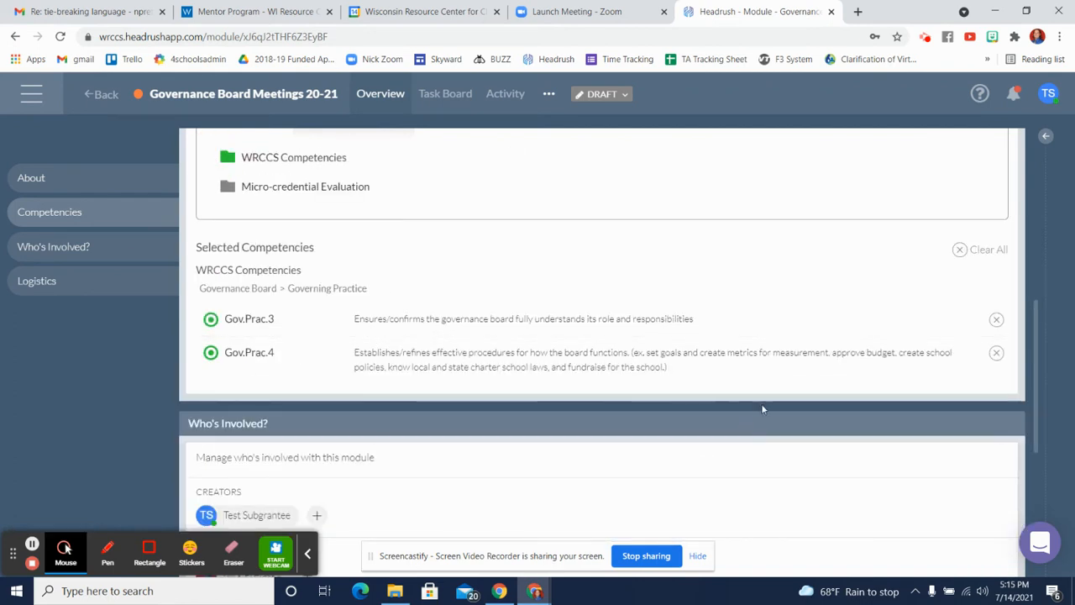
Set the plan's start date to 07/14/2021 and its end date to 08/30/2021 in the logistics
scroll(774, 471, down, 3)
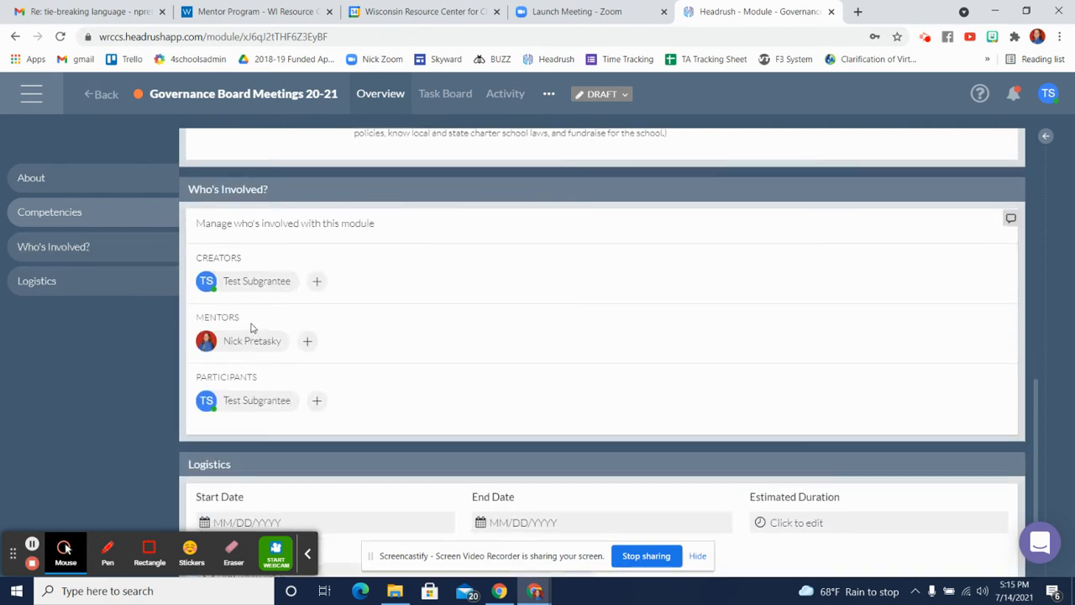
scroll(258, 404, down, 1)
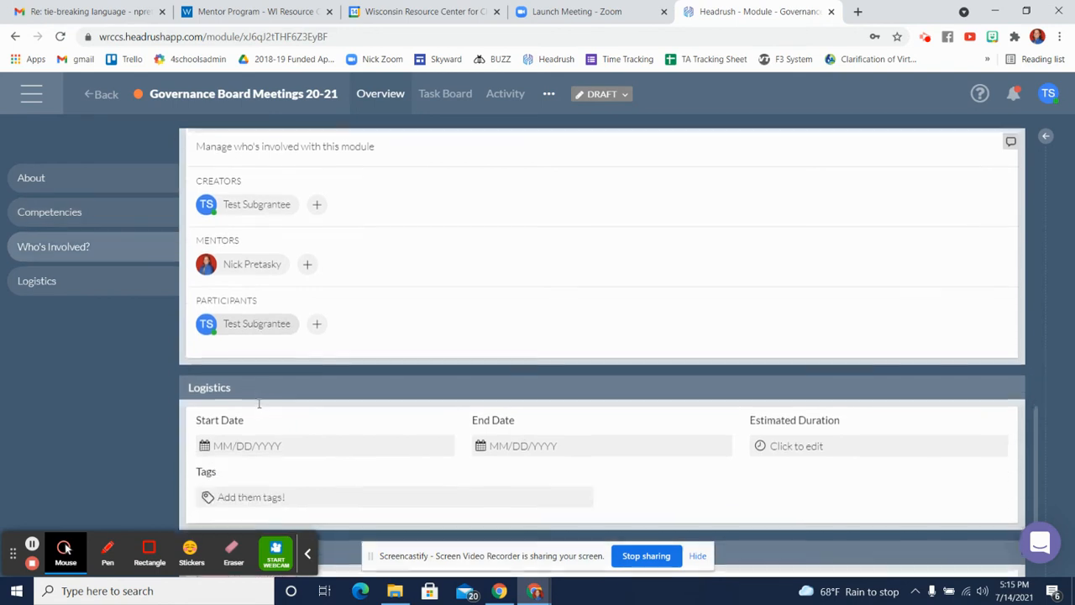
click(252, 444)
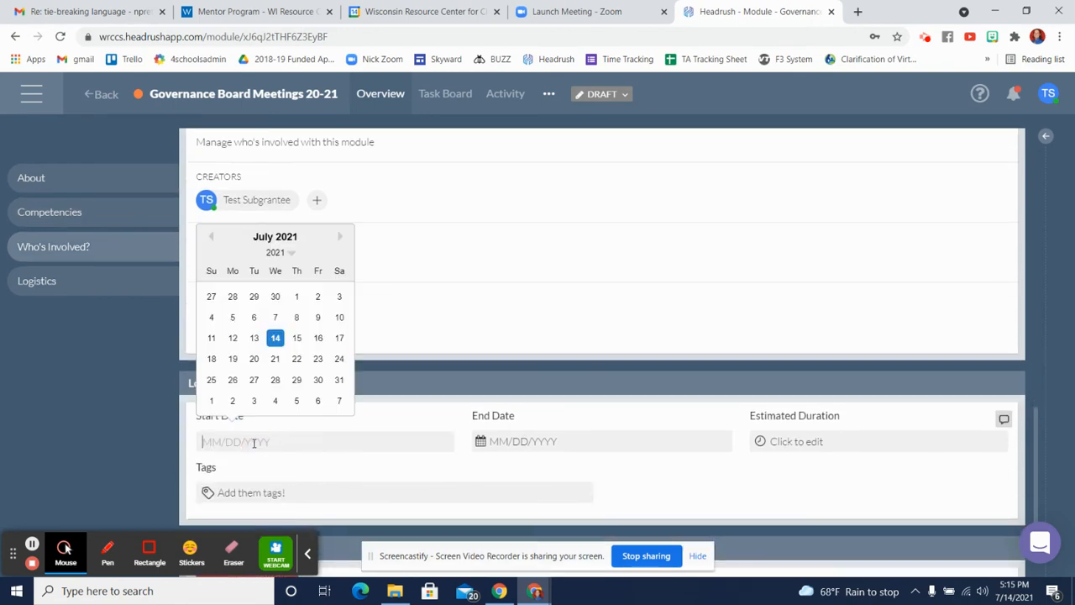
click(275, 338)
click(528, 442)
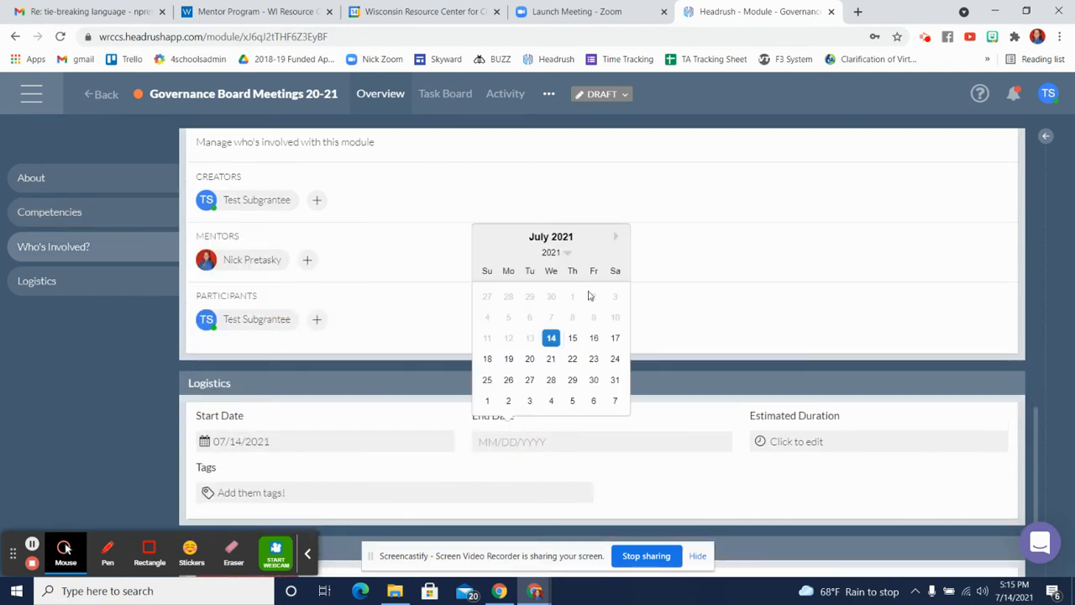
click(616, 235)
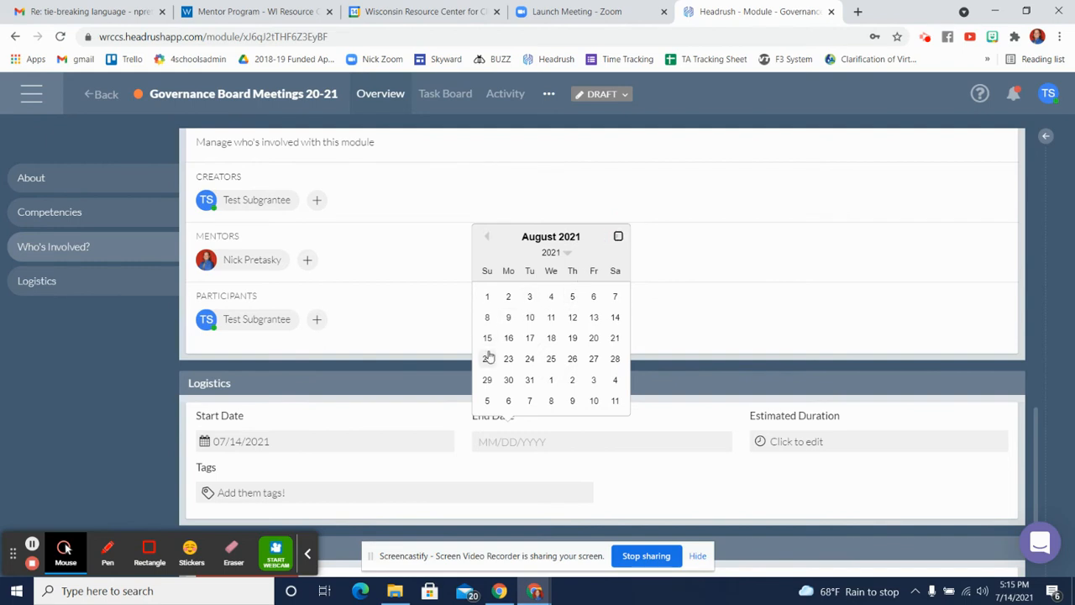
click(508, 379)
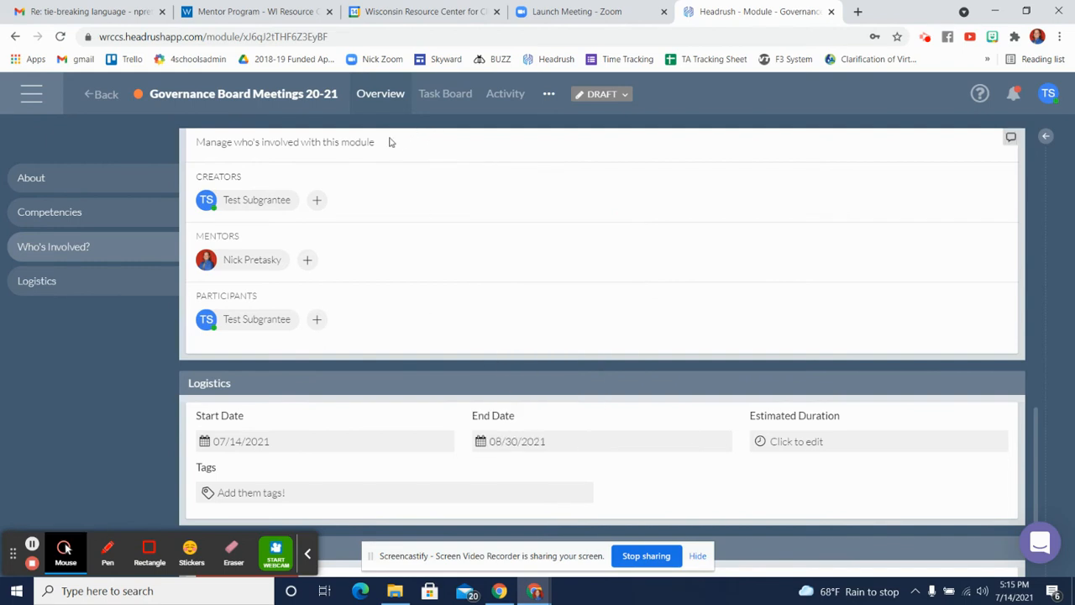
scroll(431, 343, down, 1)
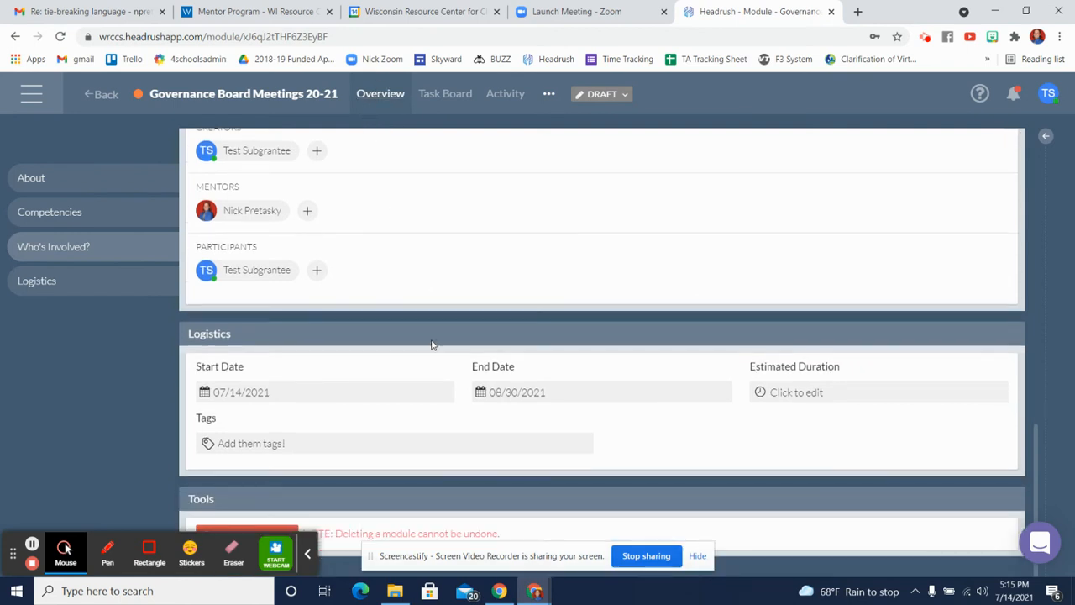
Add a To Do task named "Participate in a WRCCS Board Training" to the plan's task board
click(445, 95)
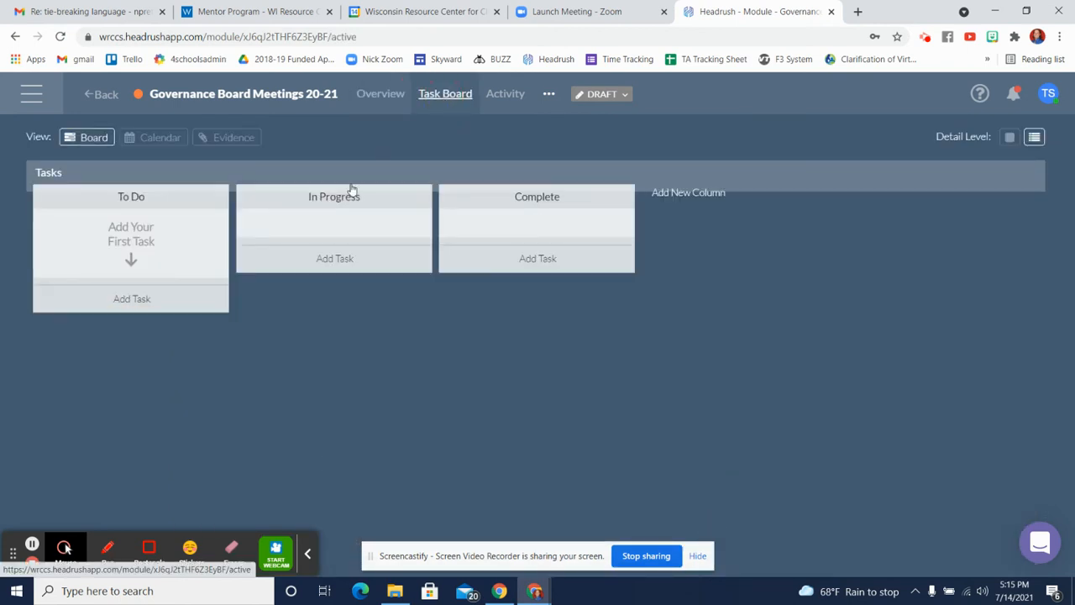
click(143, 295)
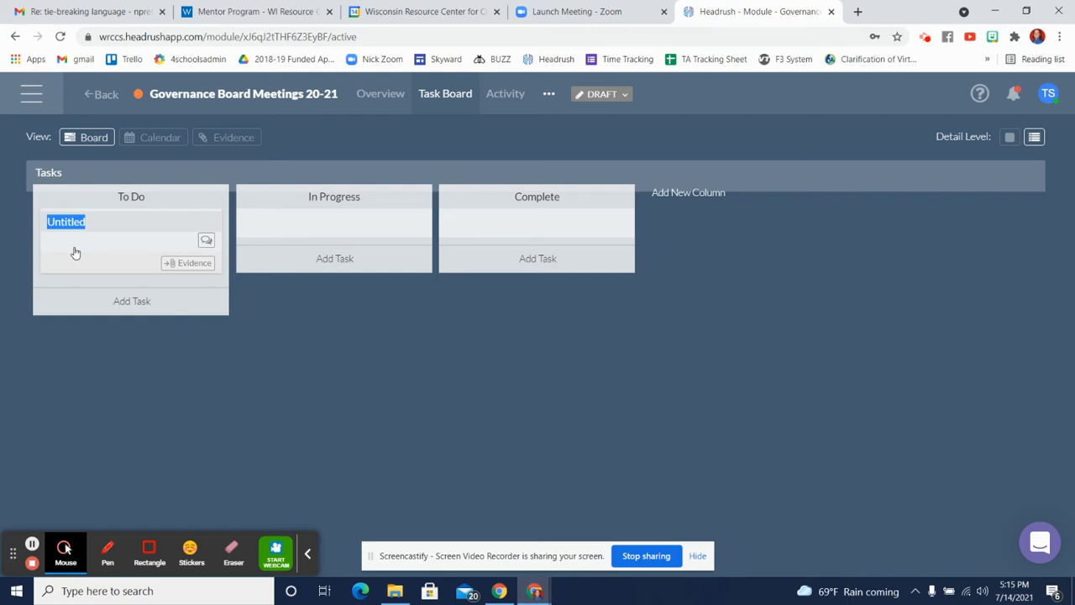
text(Partici)
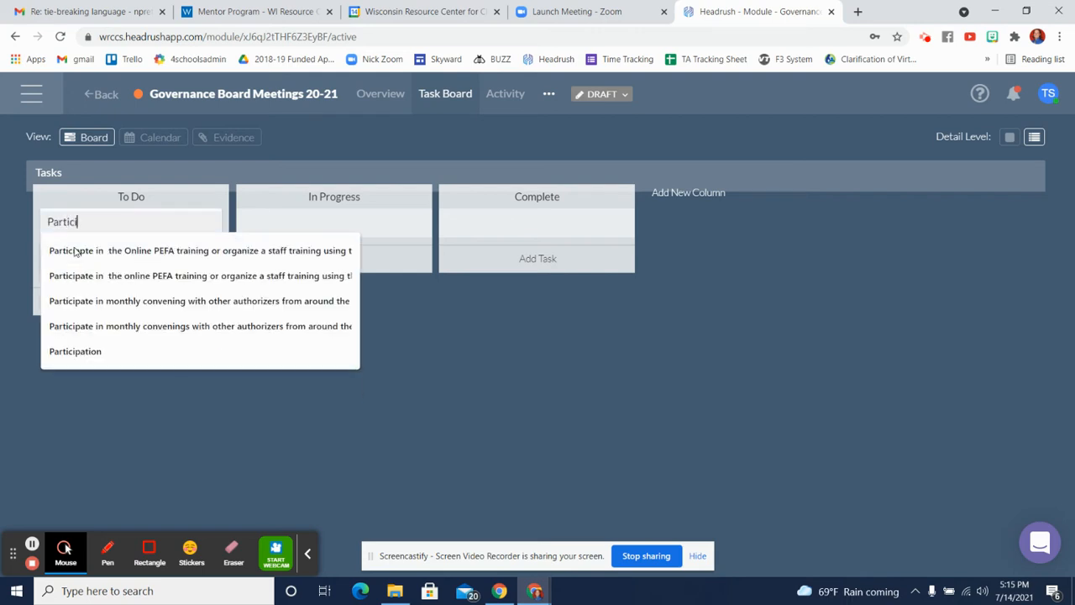
text(pate in a WRCC)
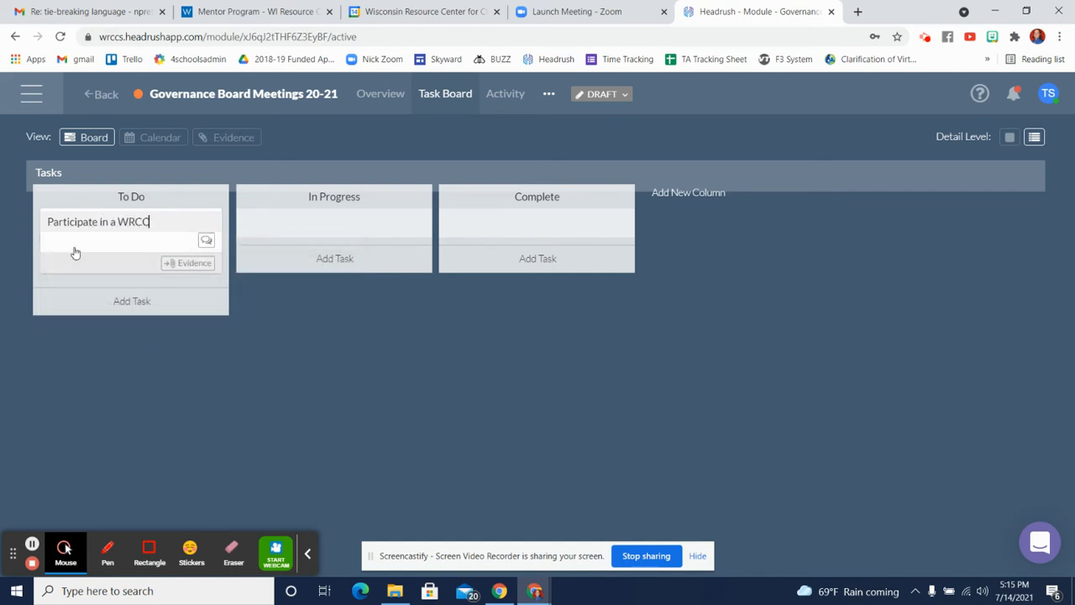
text(S Board Training)
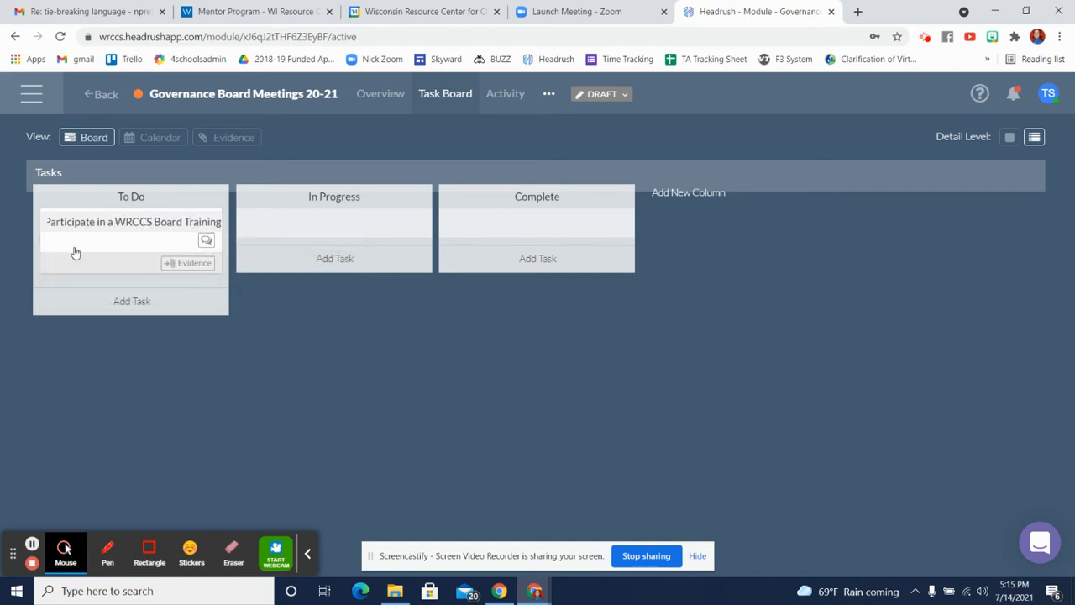
Add a second To Do task named "Reading and discussing Better Boards"
click(92, 300)
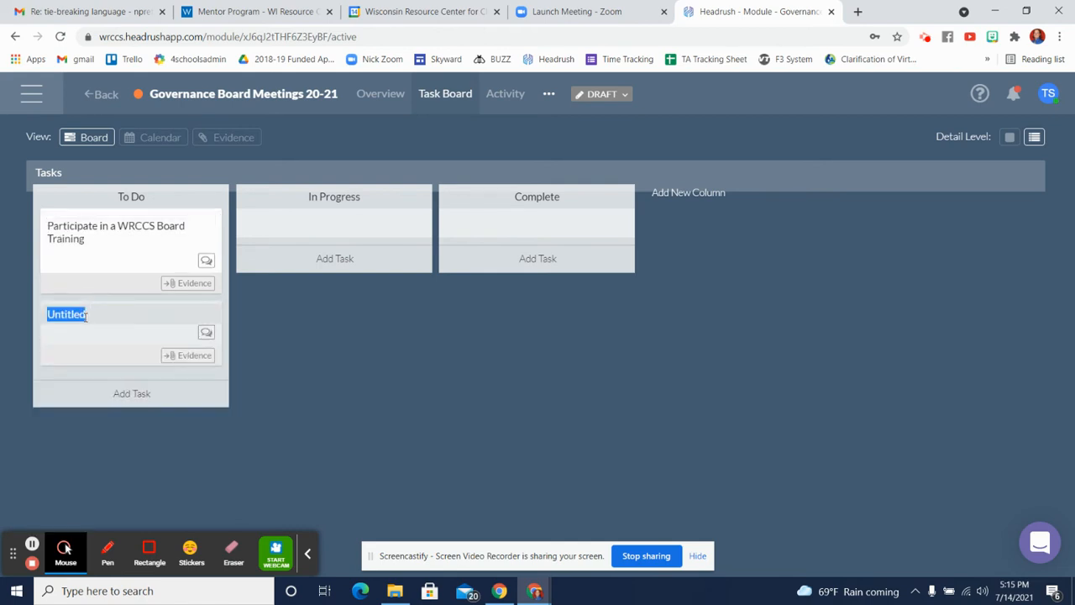
text(Reading and dis)
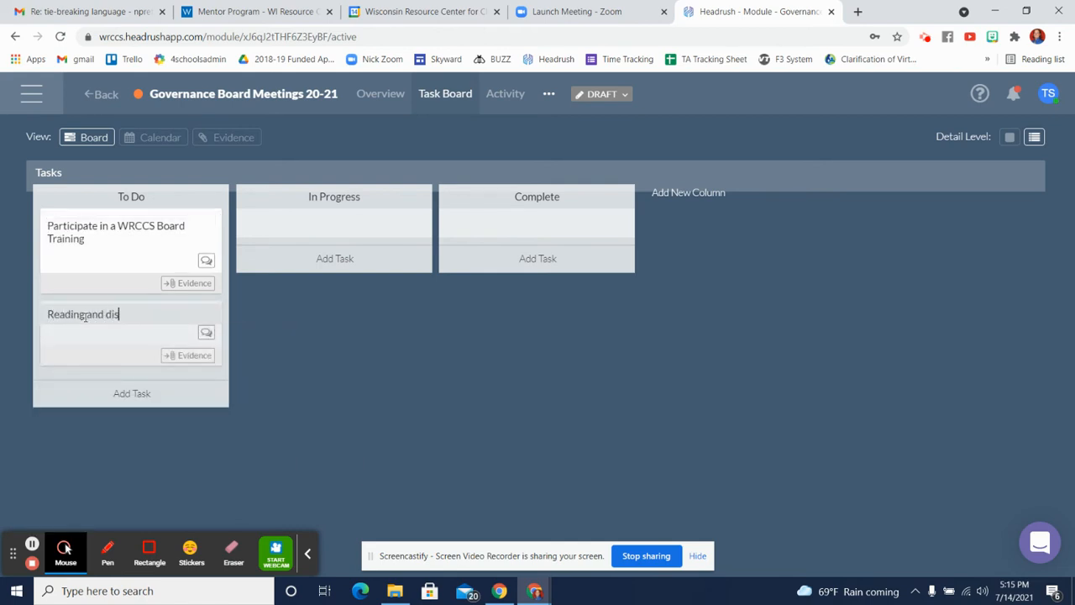
text(cussing Better Boards)
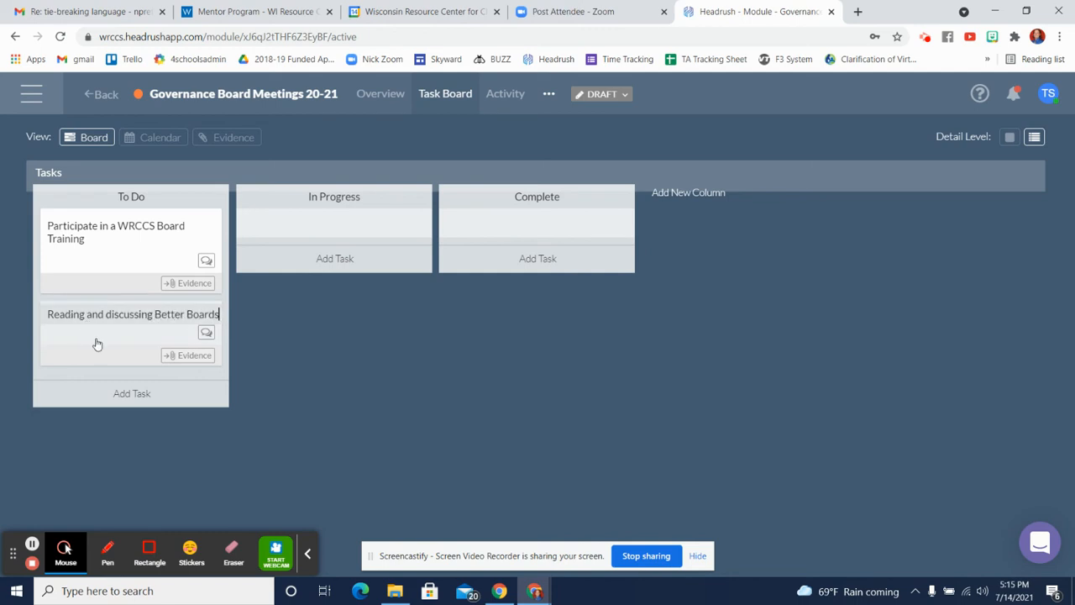
click(250, 386)
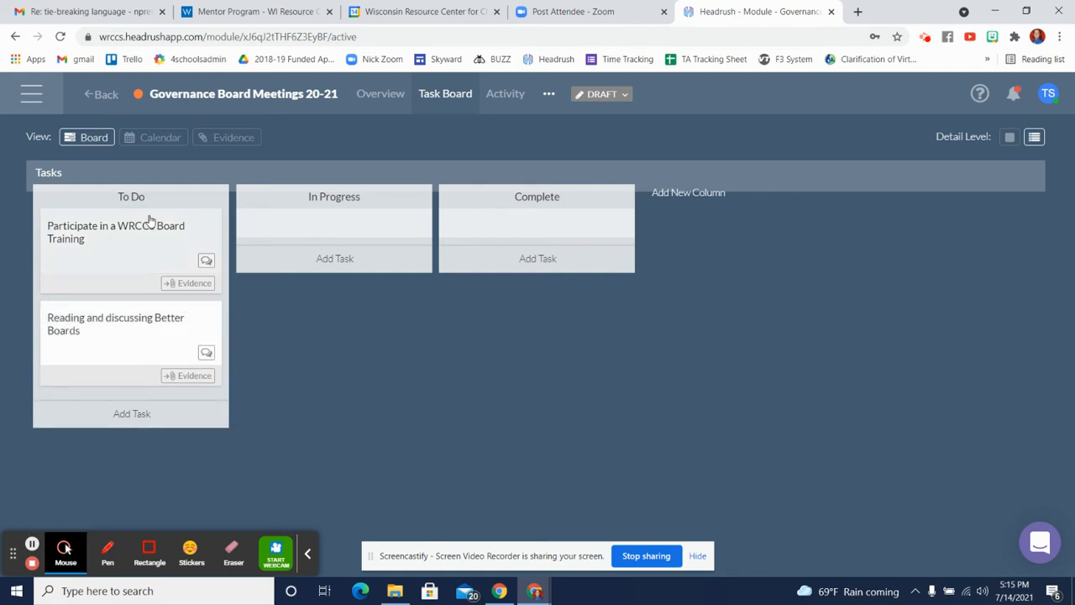
Move the WRCCS Board Training task to In Progress and return it to To Do
drag(120, 246, 316, 236)
drag(317, 234, 151, 257)
Change the action plan's status to Active
click(603, 97)
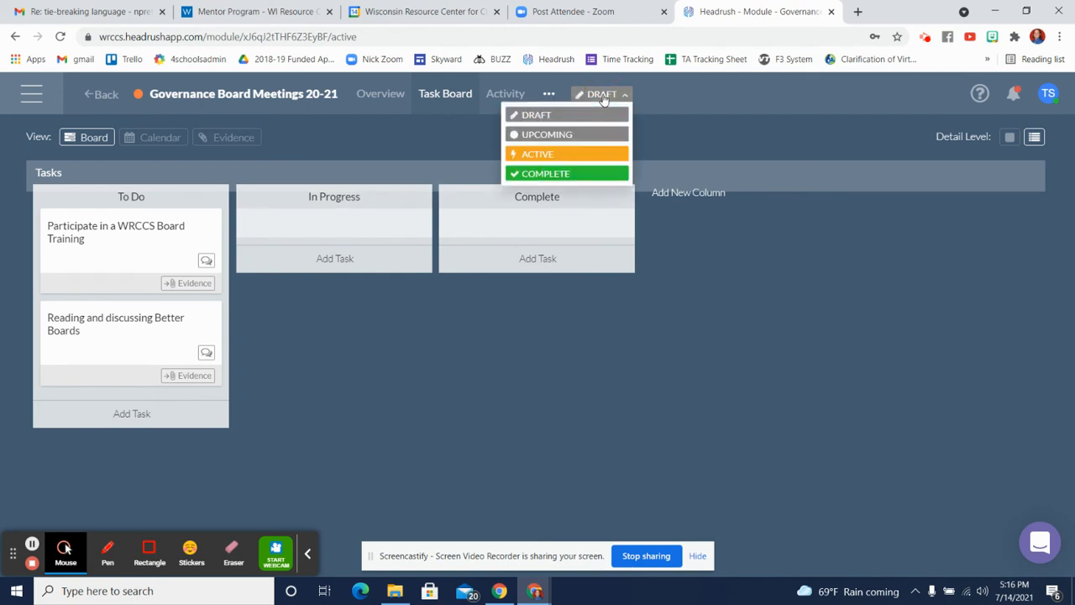
click(567, 158)
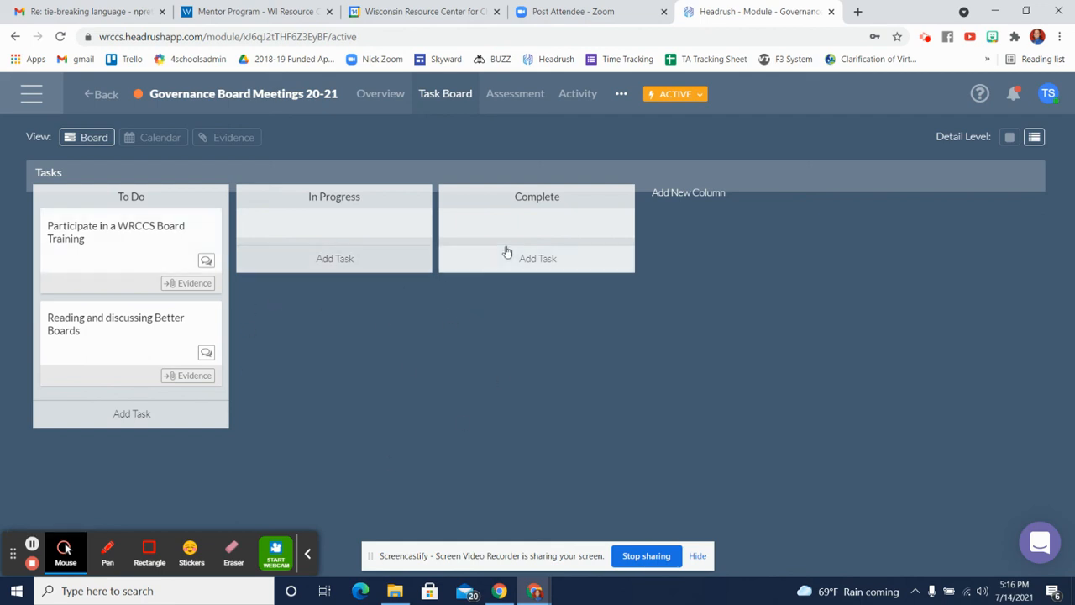
Examine the plan's assessment page, including the final evidence attachment options, subgrantee reflection, competencies and mentor reflections
click(524, 94)
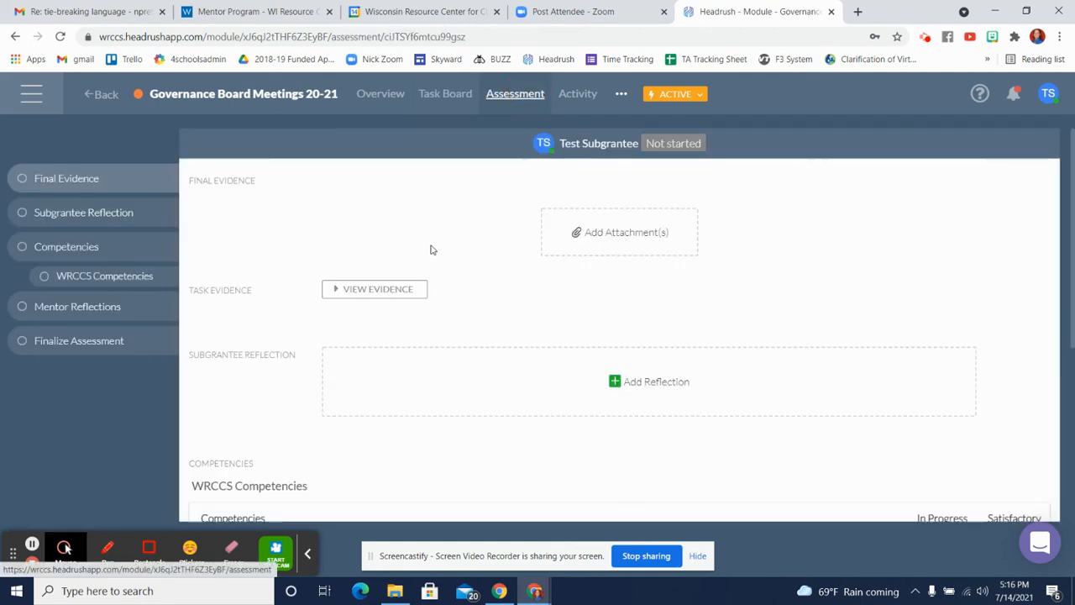
click(604, 239)
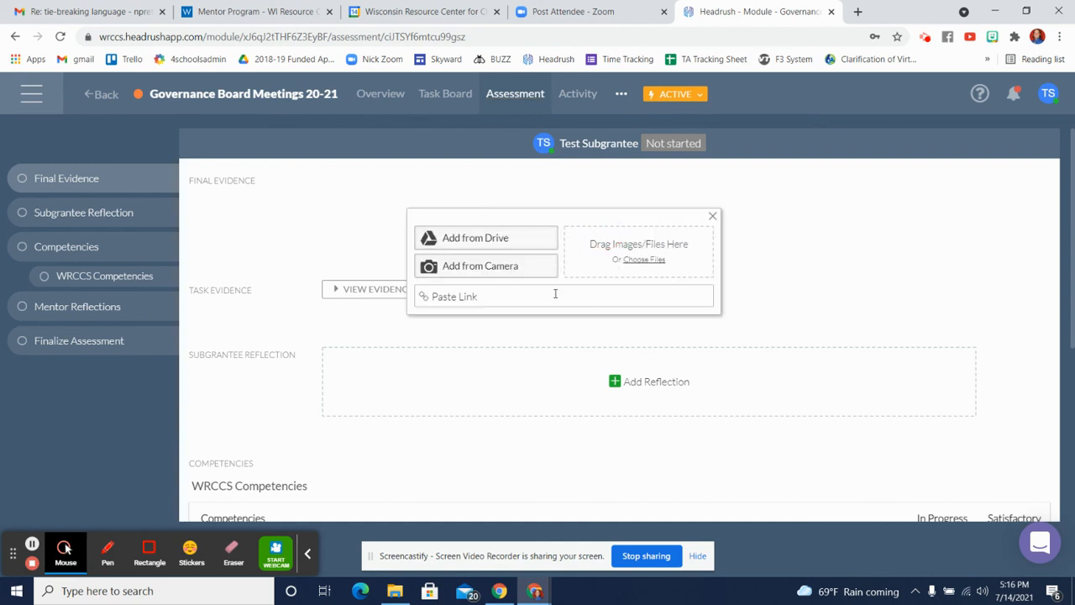
click(713, 216)
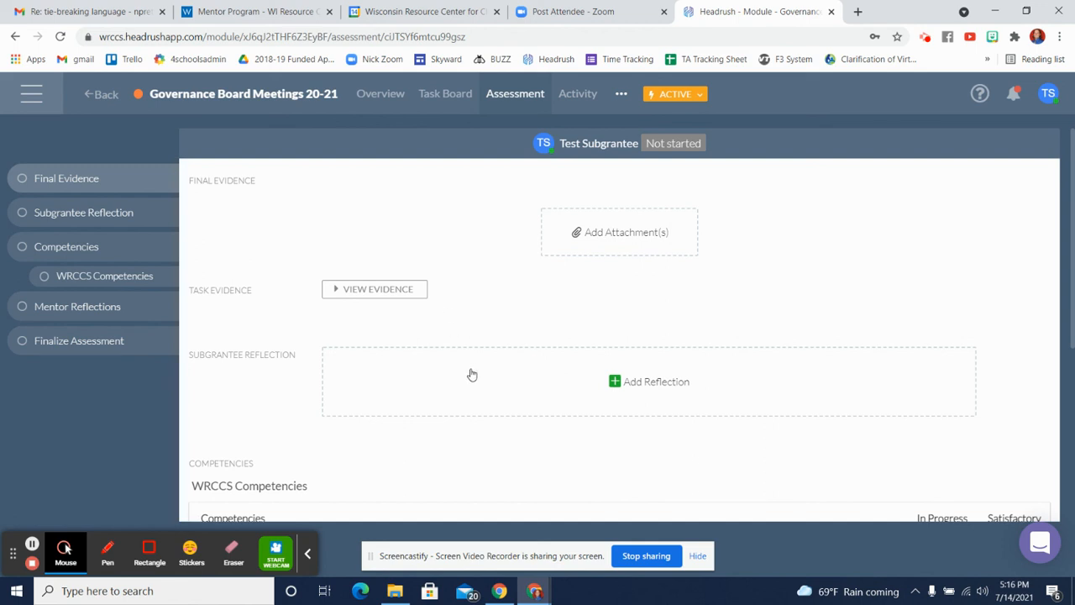
scroll(472, 374, down, 2)
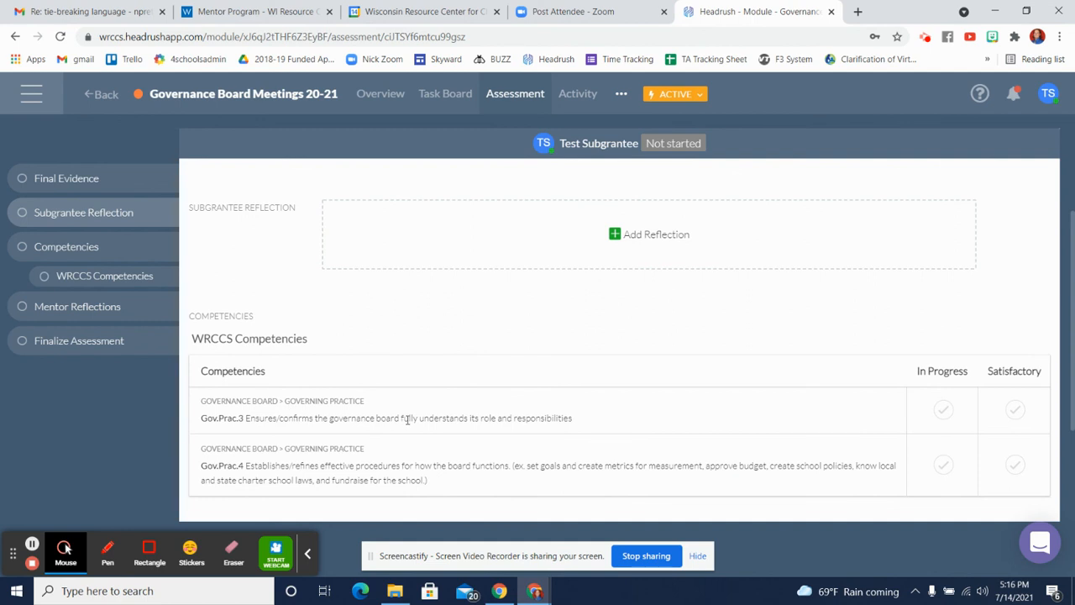
scroll(368, 481, down, 2)
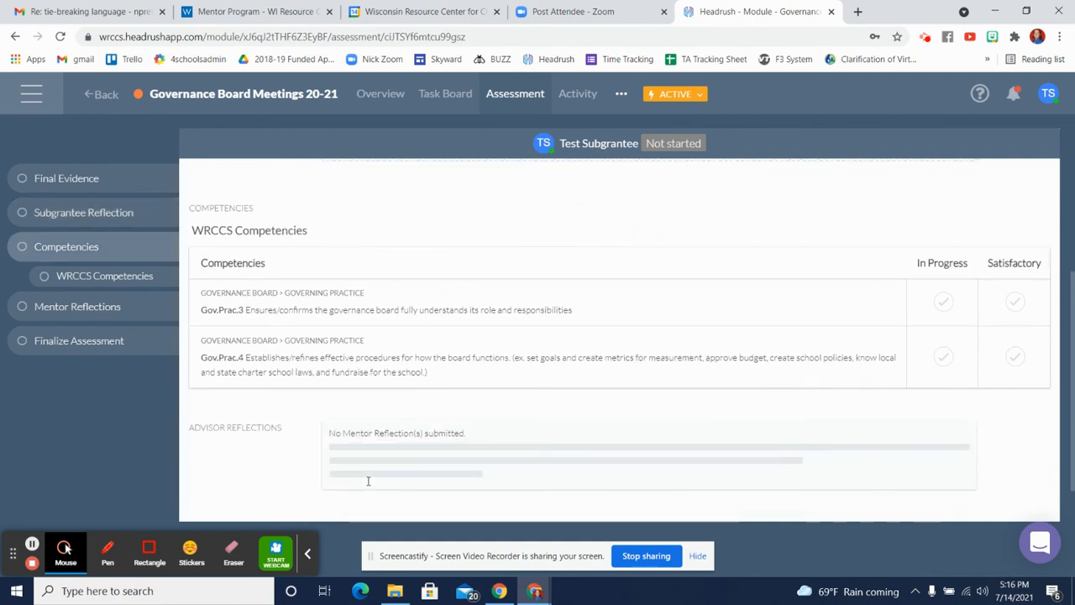
scroll(368, 480, up, 4)
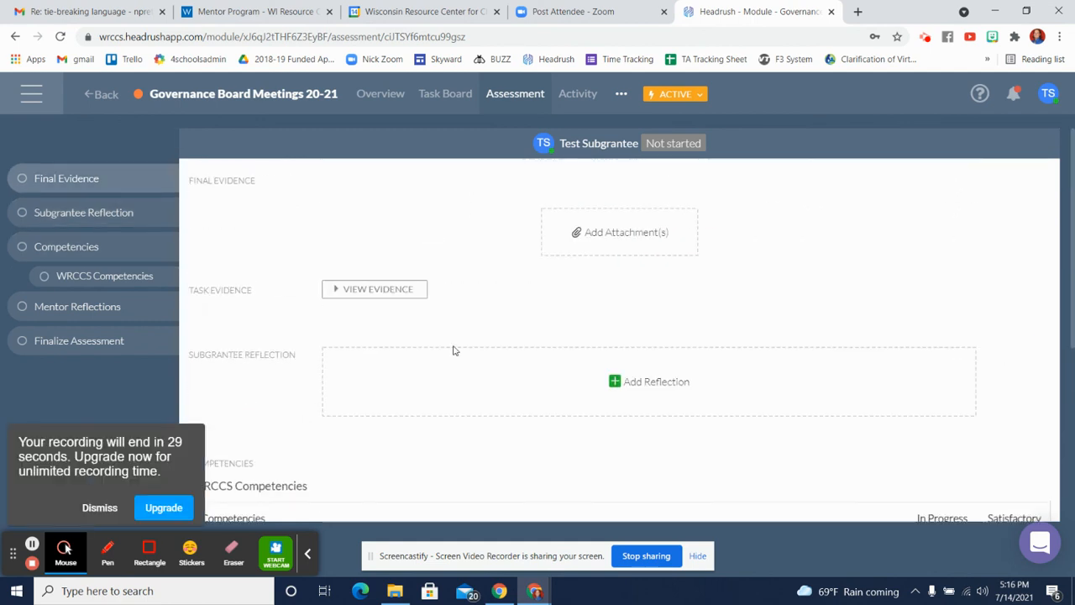
Return to the plans list, include Active plans in the status filter, and reopen Governance Board Meetings 20-21
click(381, 97)
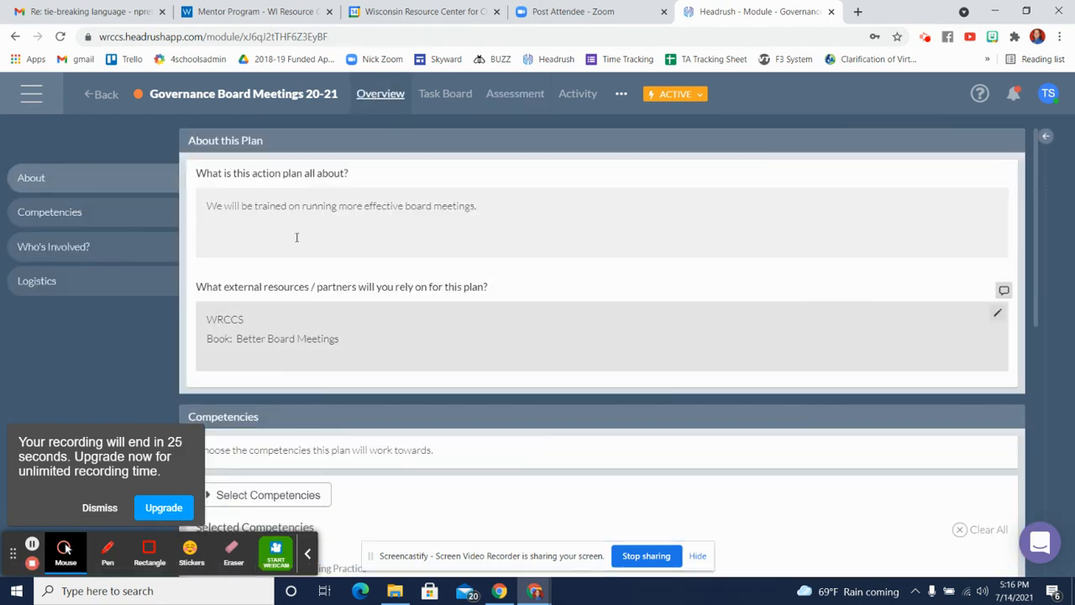
click(97, 95)
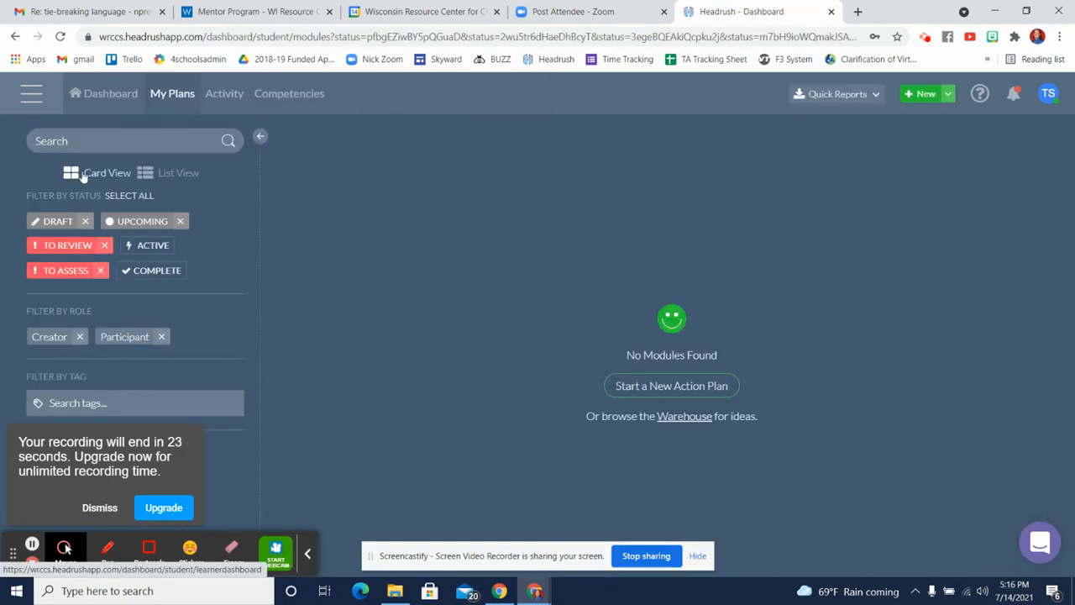
click(136, 244)
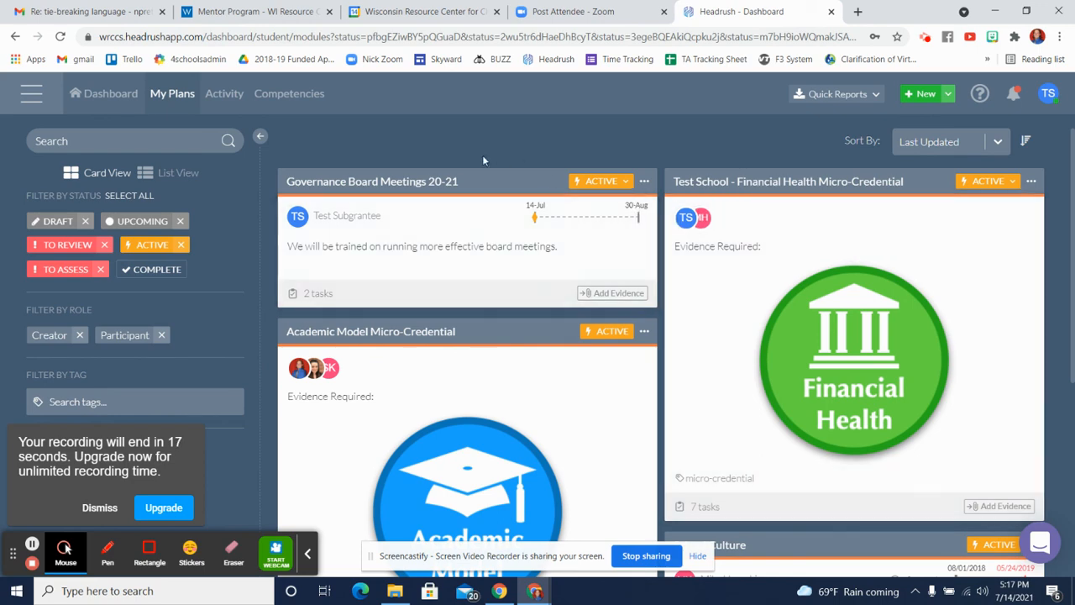
click(420, 193)
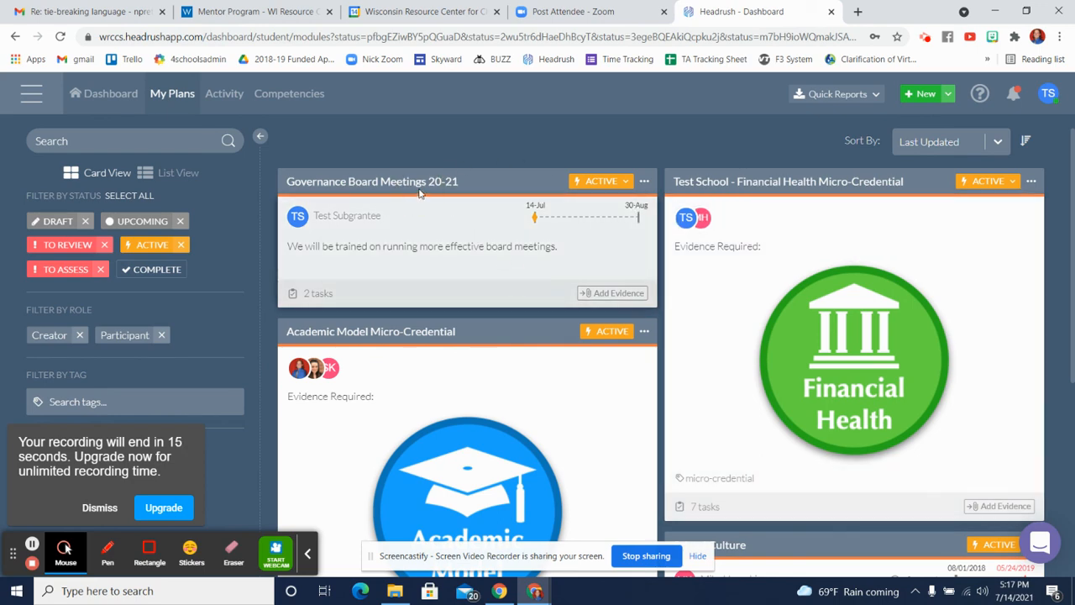
click(420, 193)
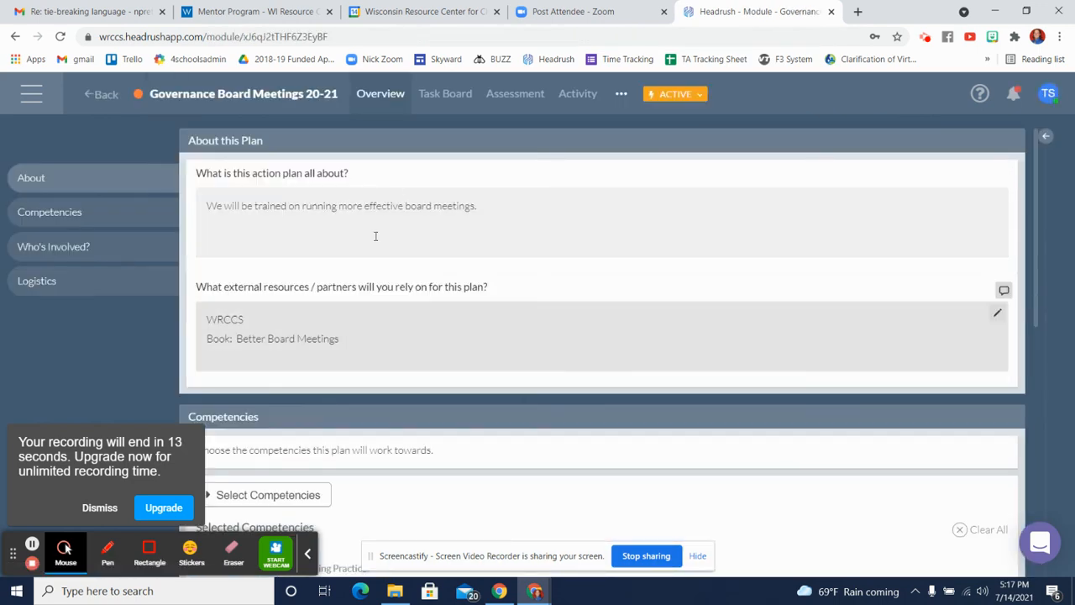
Look over the plan's task board and assessment, and go back to the plans list
click(433, 109)
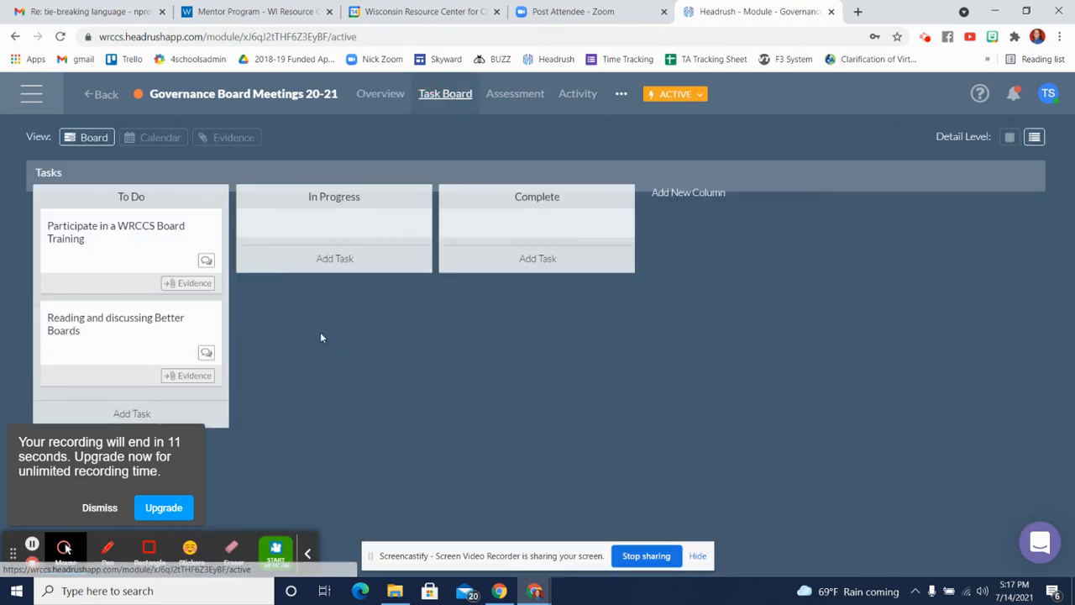
click(524, 100)
click(97, 95)
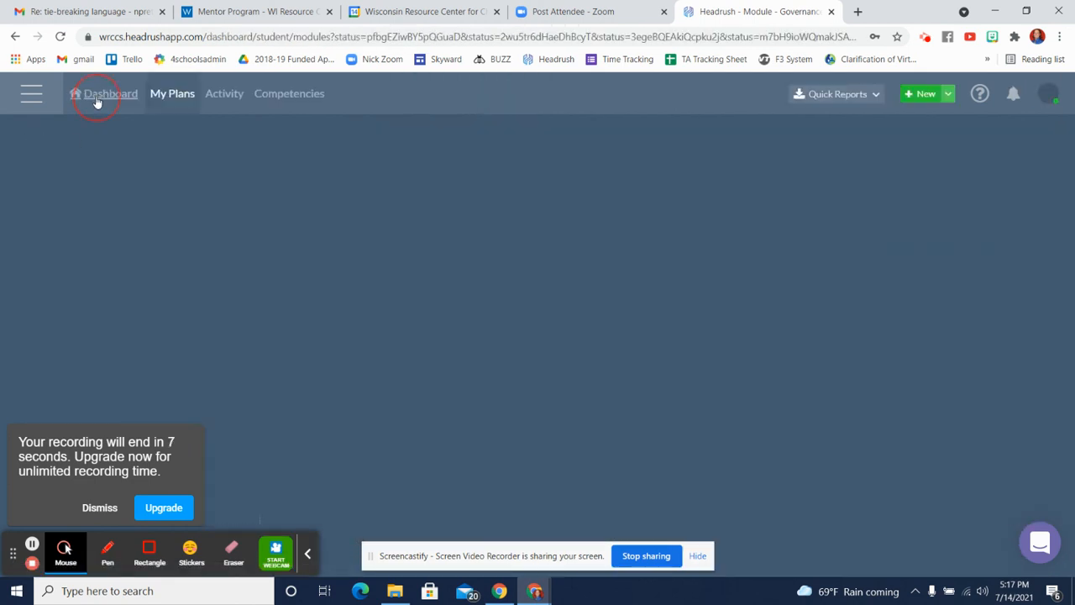